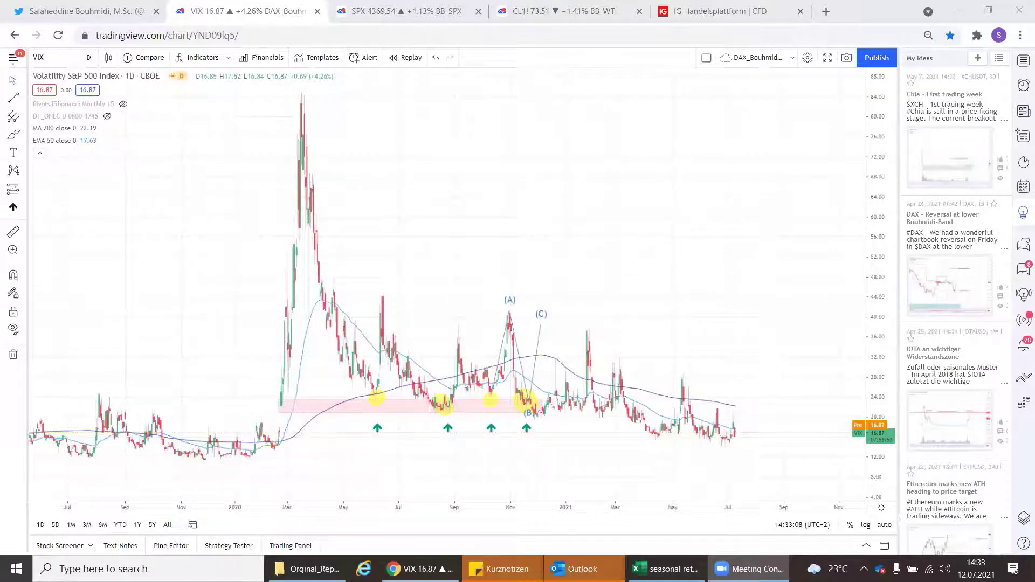
# - Switch to the VIX seasonal returns workbook and scroll down through it
pyautogui.hotkey('alt', 'Tab')
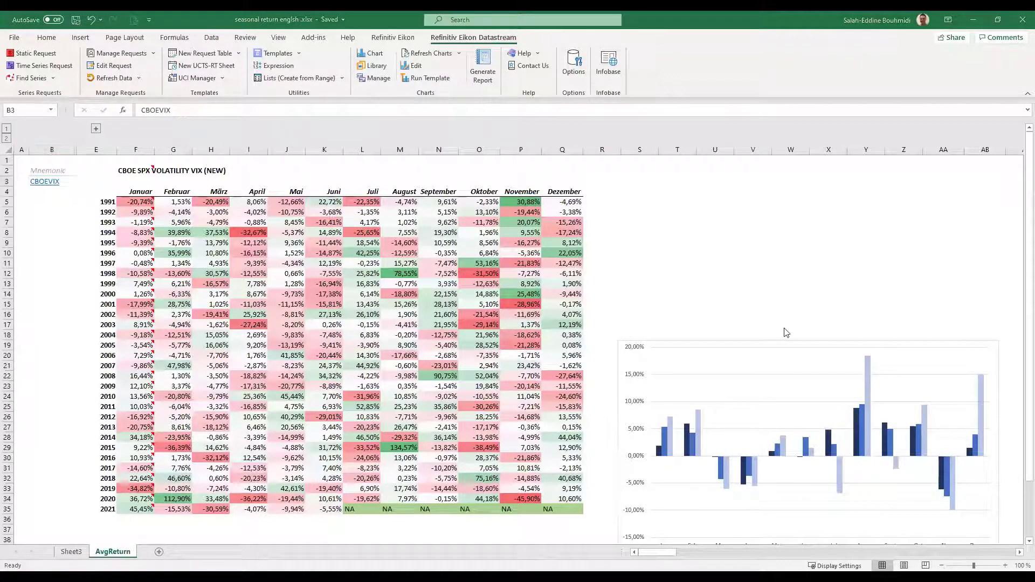
pyautogui.scroll(-2, 753, 248)
pyautogui.scroll(-1, 753, 248)
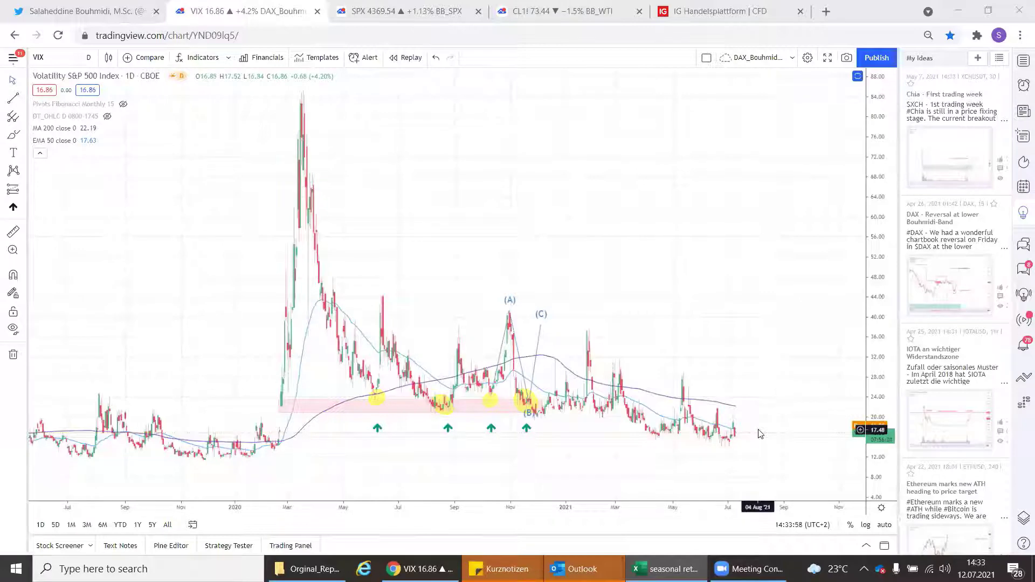
# - Zoom the VIX chart onto October 2020–July 2021 with a stretched price scale for larger candles
pyautogui.scroll(5, 605, 431)
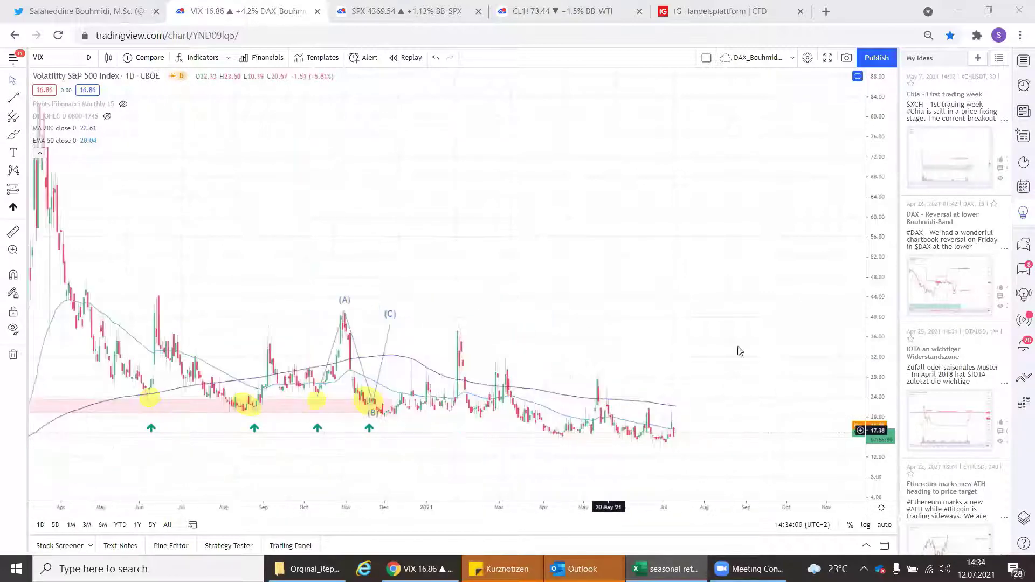
pyautogui.moveTo(884, 377); pyautogui.dragTo(884, 410)
pyautogui.moveTo(539, 351); pyautogui.dragTo(478, 397)
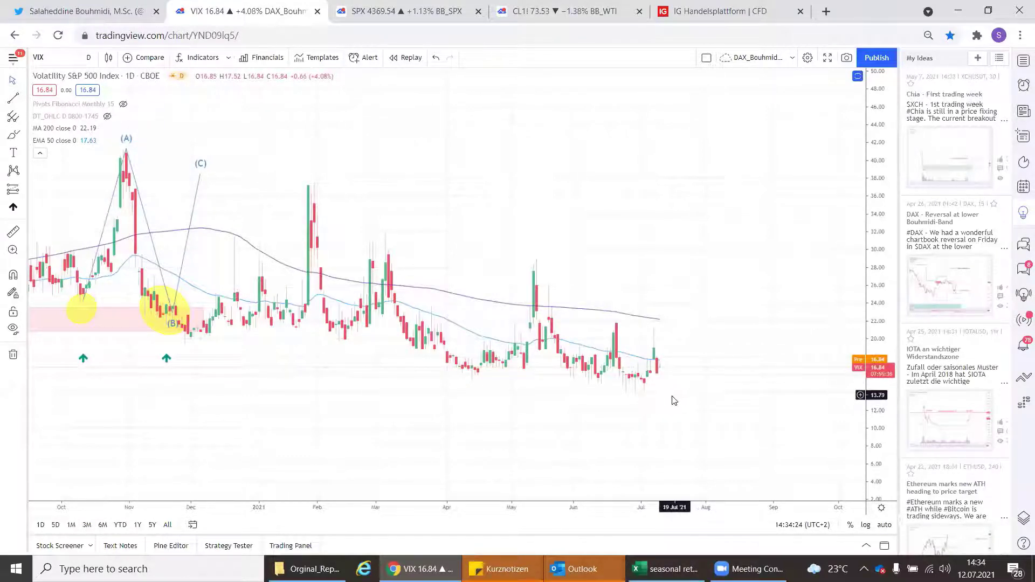
pyautogui.scroll(-1, 673, 400)
pyautogui.scroll(1, 673, 400)
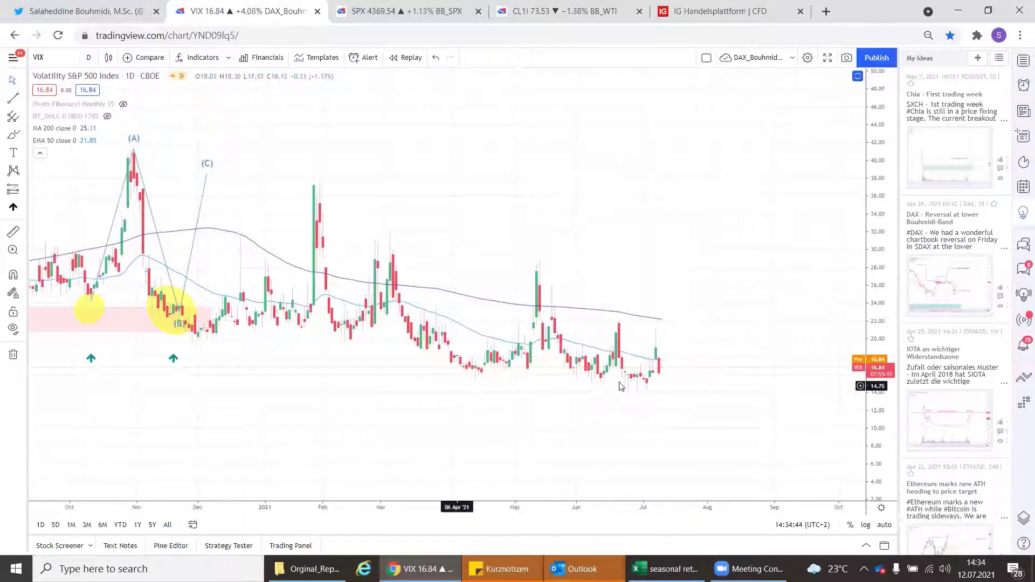
# - Draw a trend line along the mid-April to mid-July 2021 VIX lows, shifted to about 15.94
pyautogui.click(22, 96)
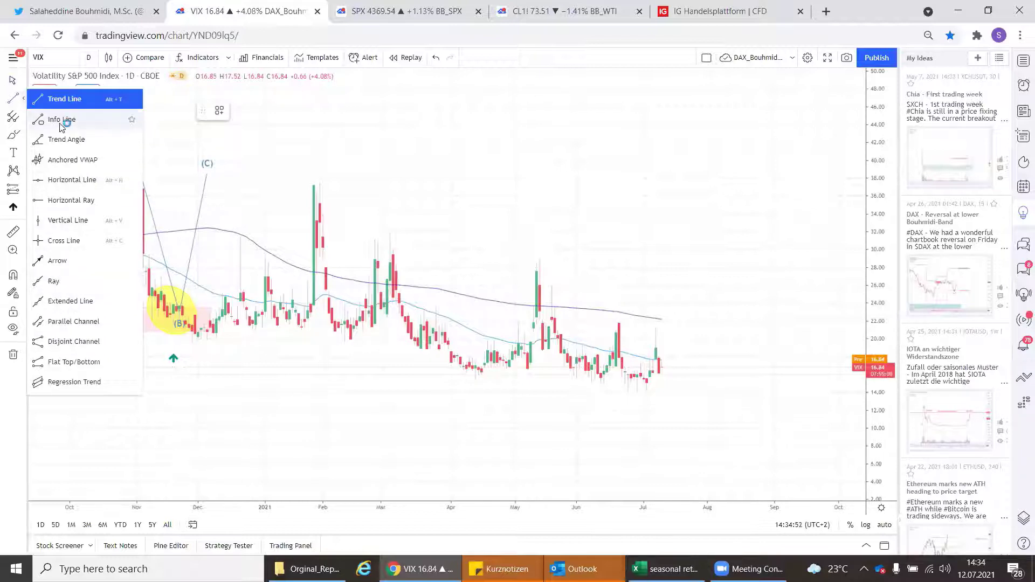
pyautogui.click(34, 102)
pyautogui.click(22, 96)
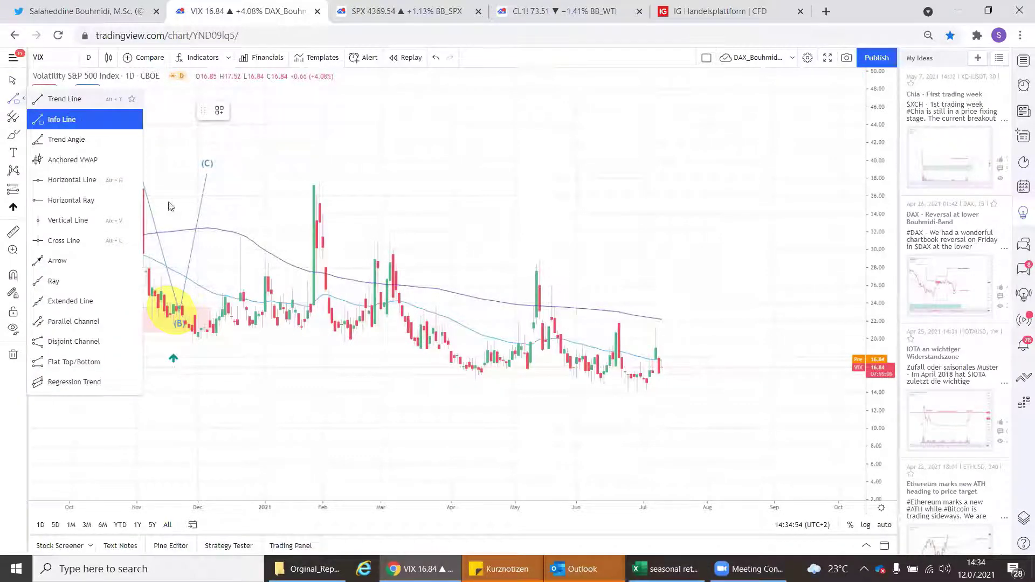
pyautogui.click(54, 97)
pyautogui.click(487, 381)
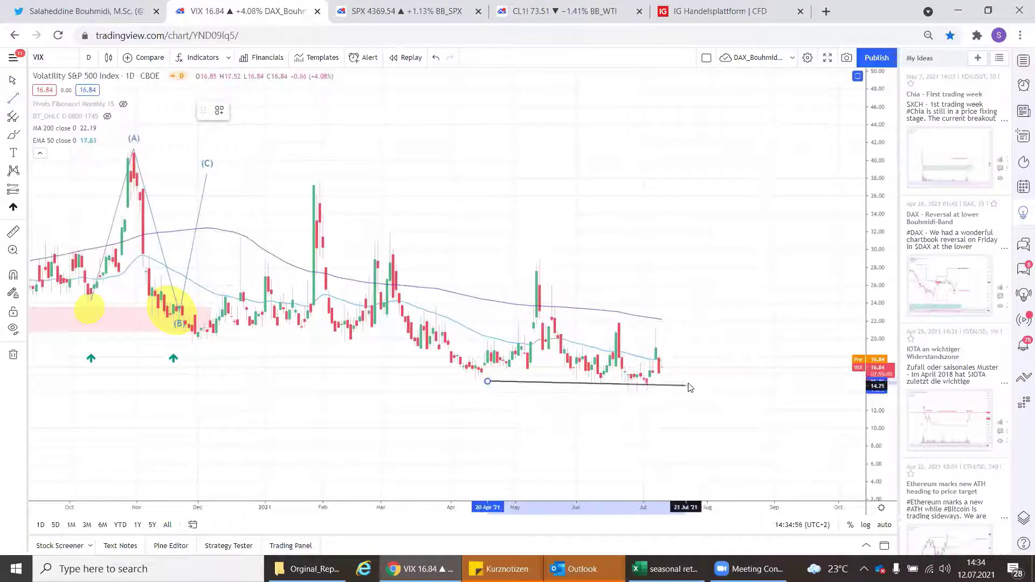
pyautogui.click(687, 382)
pyautogui.moveTo(560, 382); pyautogui.dragTo(549, 375)
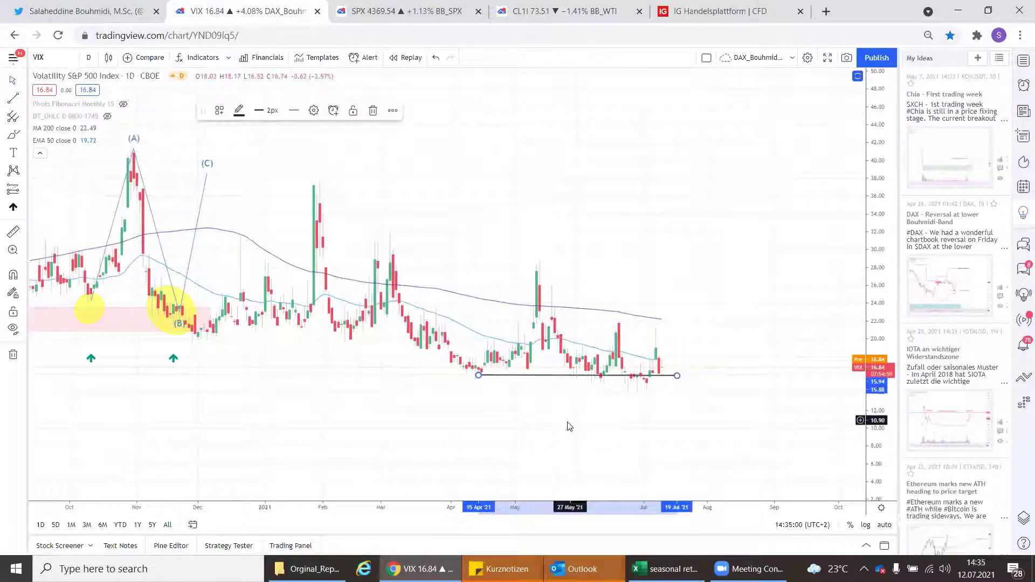
pyautogui.click(497, 403)
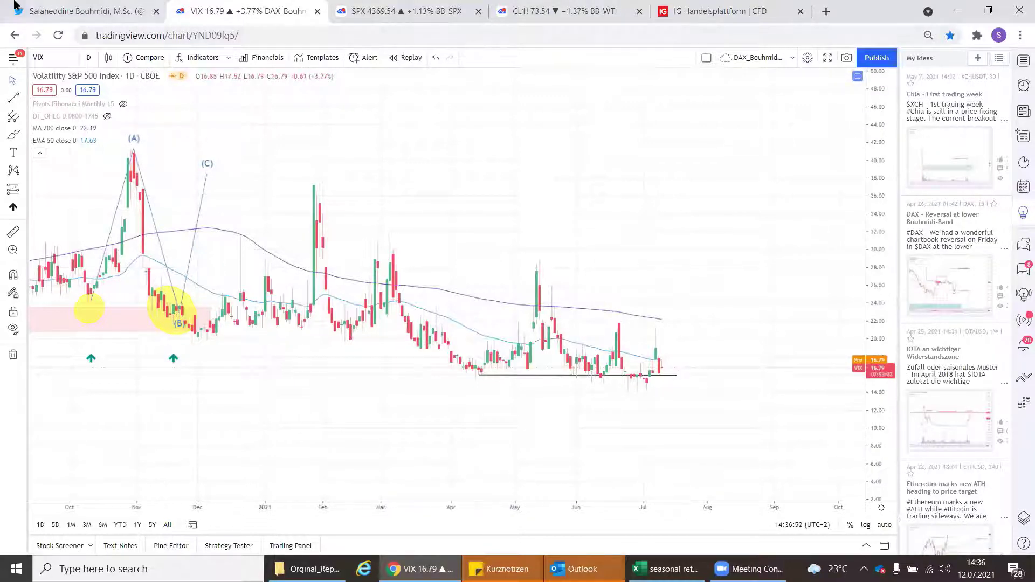
# - On the Twitter profile, scroll down to the #Crude tweet and open its seasonality chart image
pyautogui.hotkey('ctrl', '1')
pyautogui.scroll(-9, 495, 187)
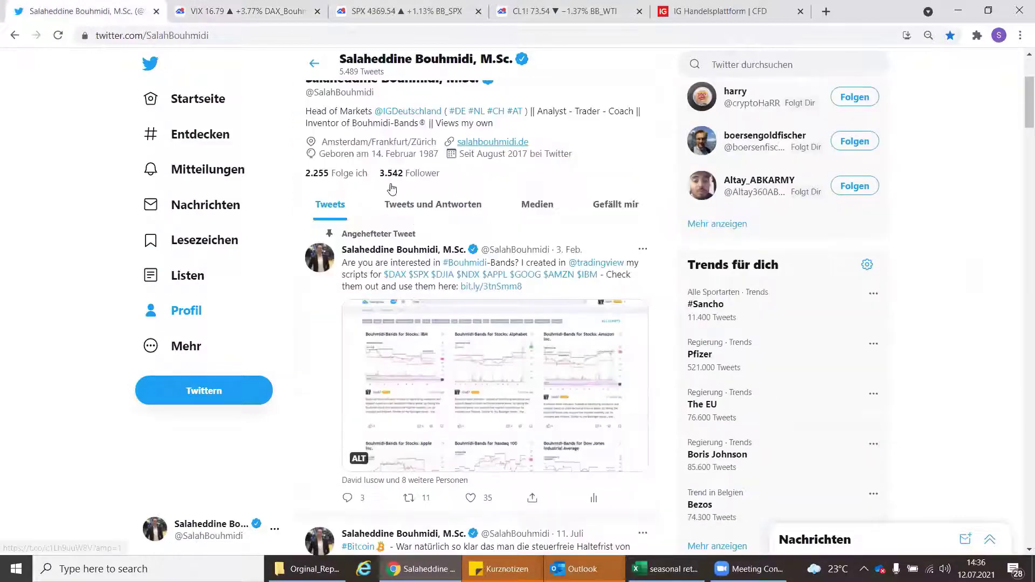
pyautogui.scroll(-16, 495, 187)
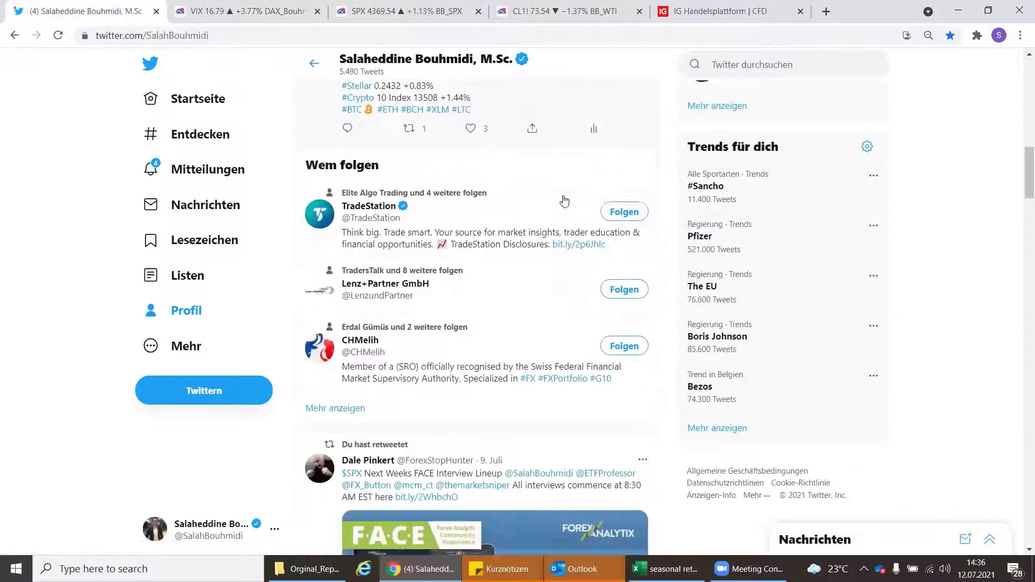
pyautogui.scroll(-3, 489, 425)
pyautogui.click(465, 352)
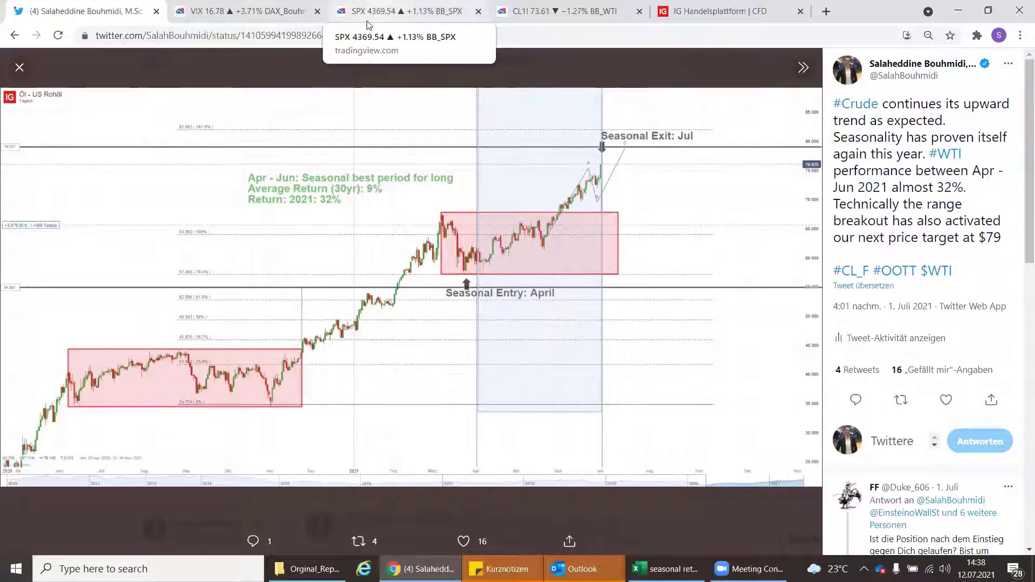
# - Move through the CL1! and VIX charts to the SPX 15-minute chart with Bouhmidi-Bands
pyautogui.click(554, 12)
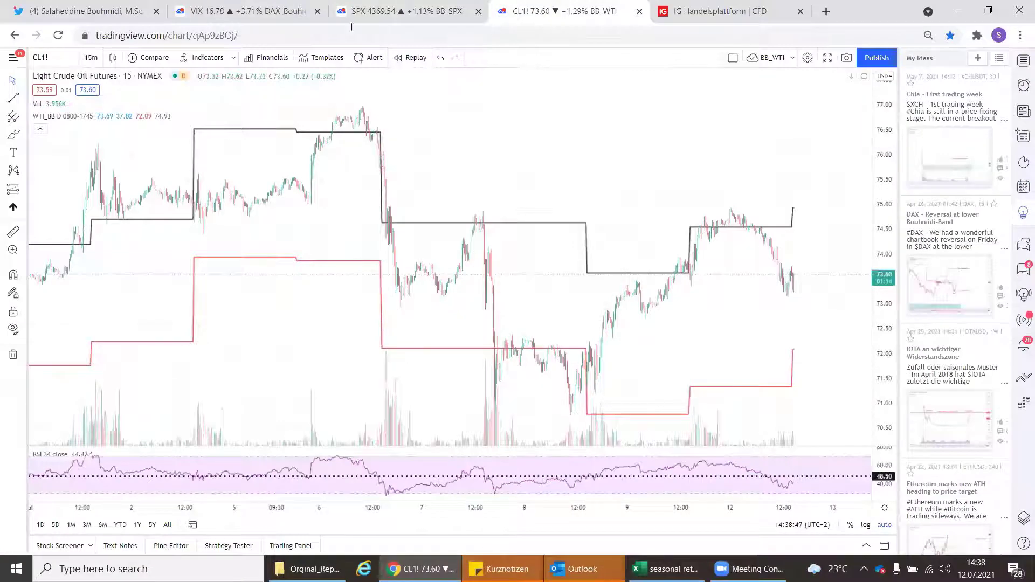
pyautogui.click(247, 12)
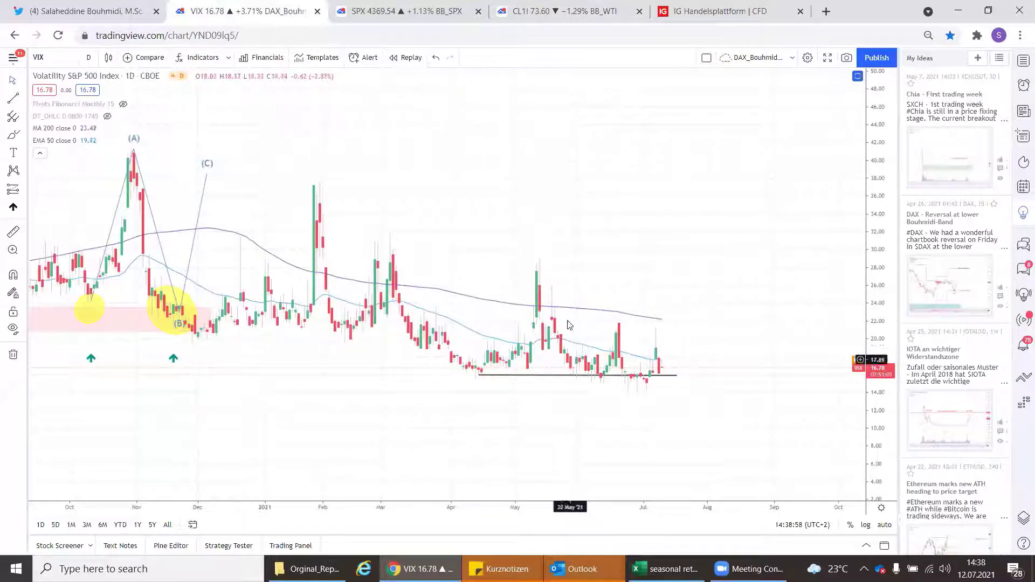
pyautogui.click(434, 11)
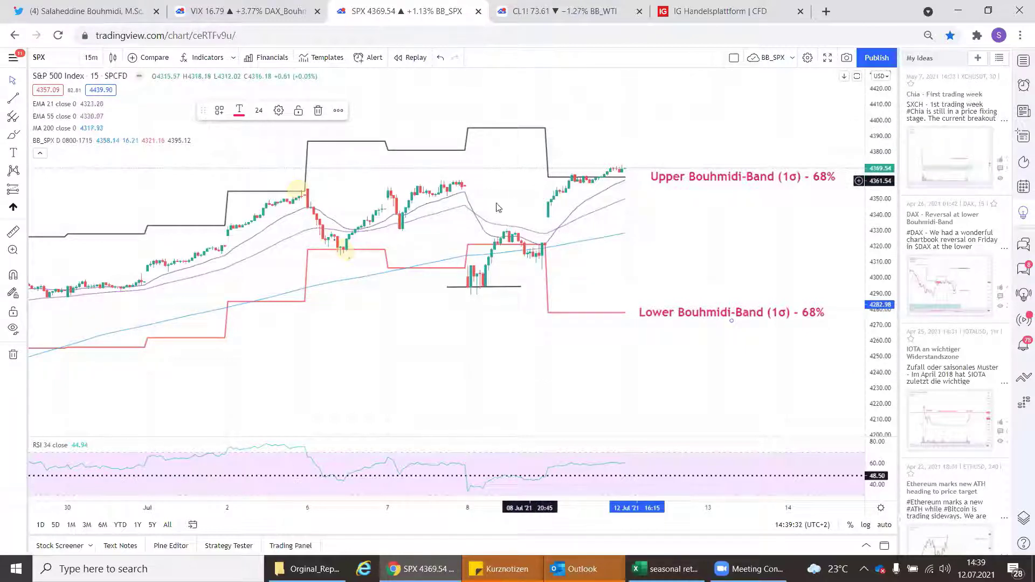
# - Zoom out the SPX 15-minute chart until price history from 10 June is visible
pyautogui.scroll(-2, 410, 270)
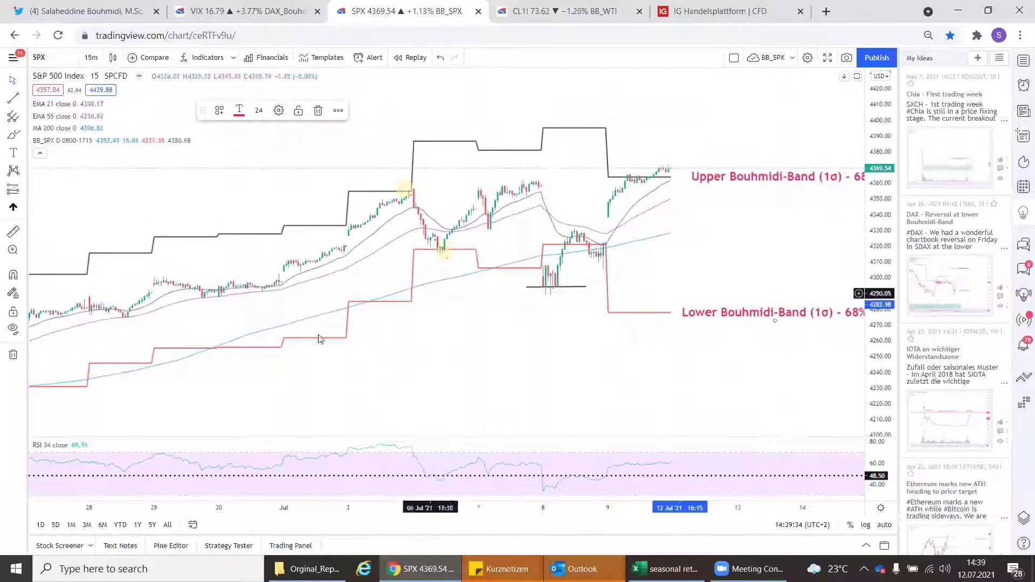
pyautogui.scroll(-2, 418, 316)
pyautogui.scroll(-2, 606, 337)
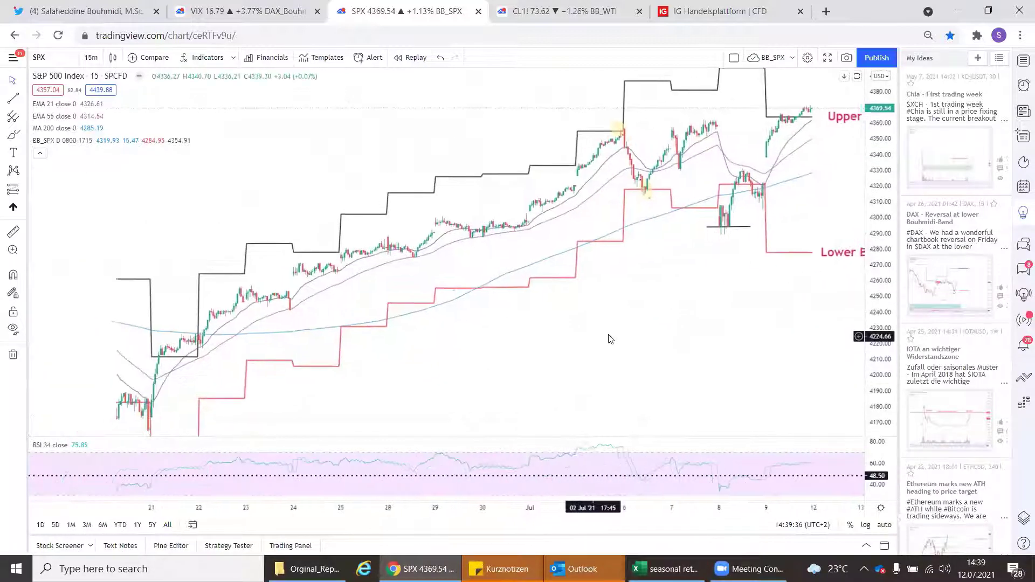
pyautogui.scroll(-3, 683, 289)
pyautogui.scroll(-1, 858, 317)
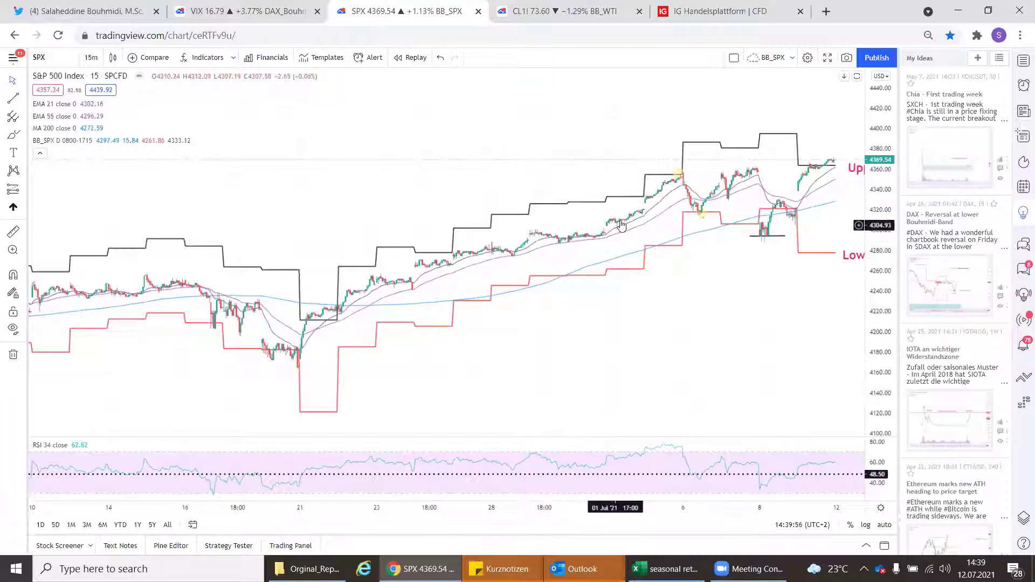
# - Frame the SPX chart on 24 June–12 July with both band labels legible, briefly checking VIX
pyautogui.moveTo(622, 225); pyautogui.dragTo(485, 241)
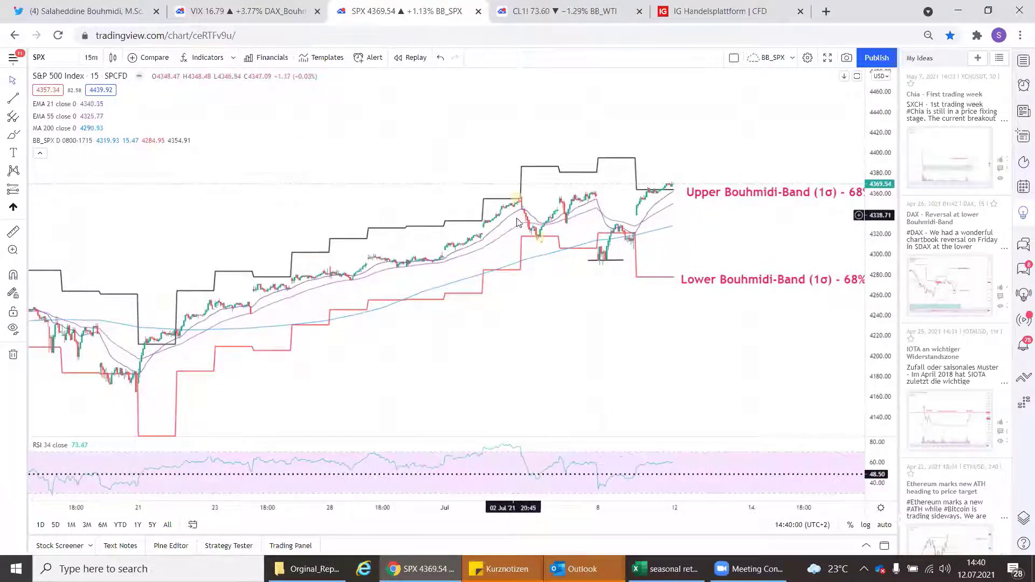
pyautogui.scroll(2, 462, 319)
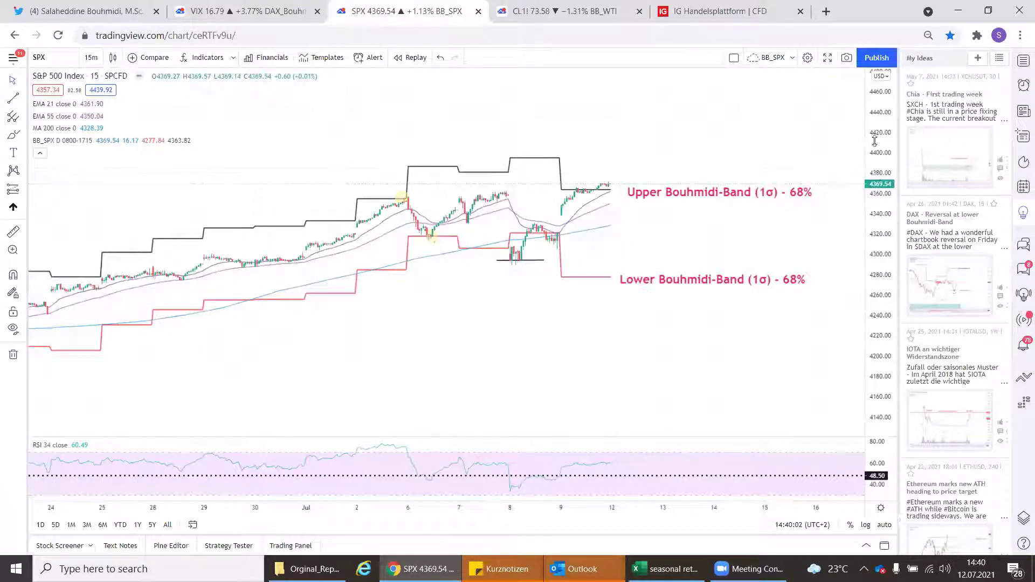
pyautogui.moveTo(874, 141); pyautogui.dragTo(874, 161)
pyautogui.moveTo(392, 196); pyautogui.dragTo(413, 249)
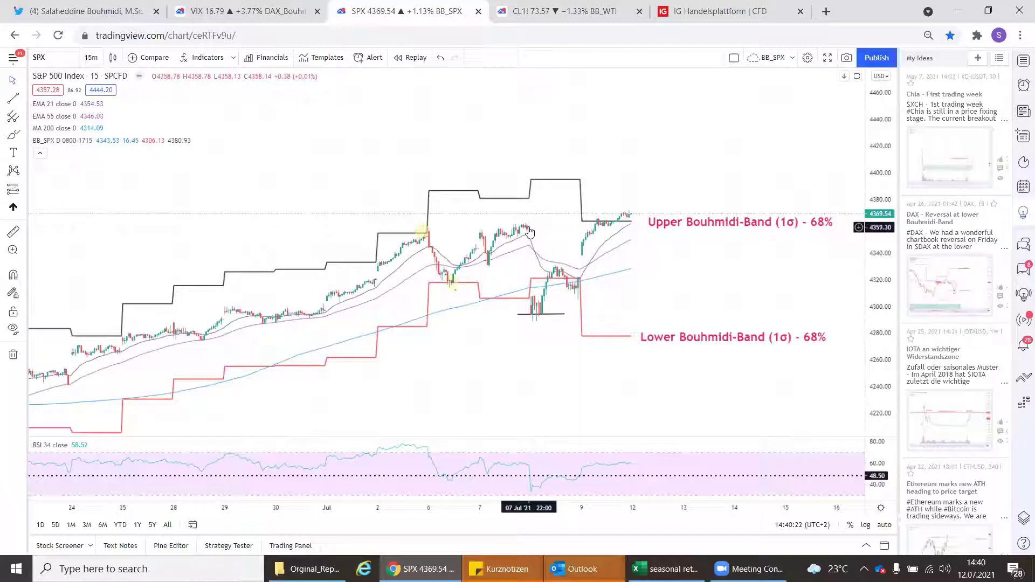
pyautogui.click(539, 316)
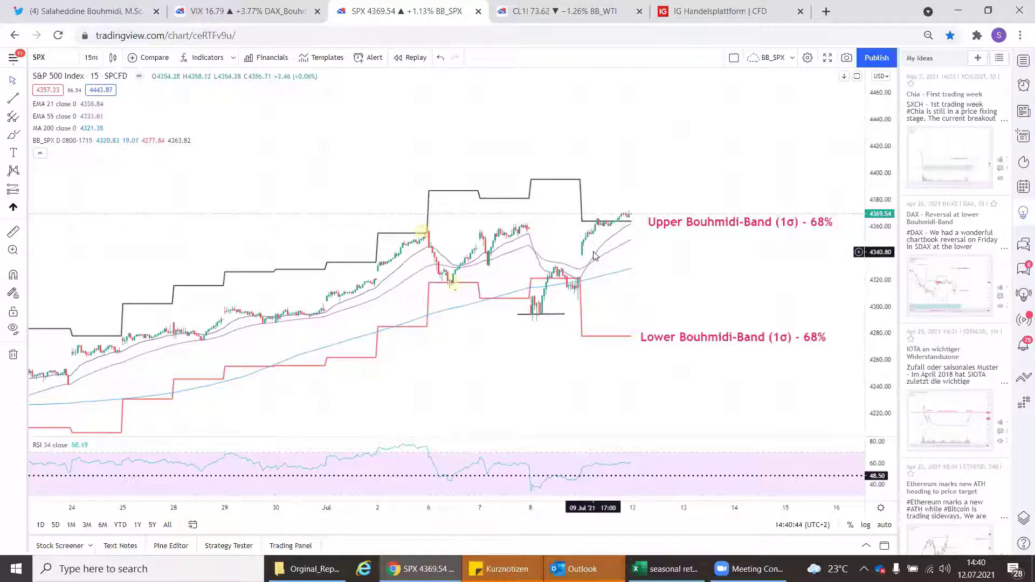
pyautogui.hotkey('ctrl', 'shift', 'Tab')
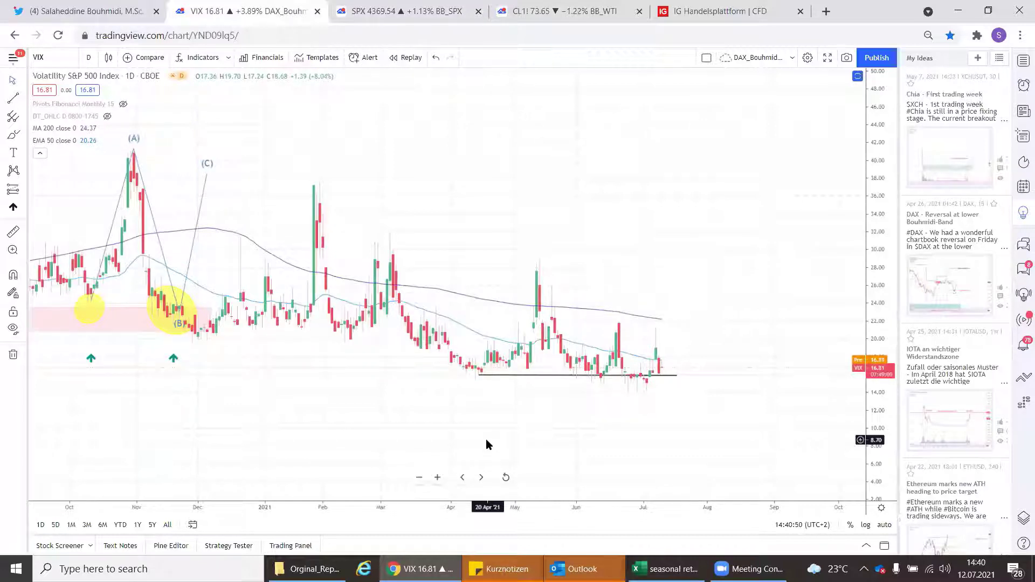
pyautogui.click(409, 13)
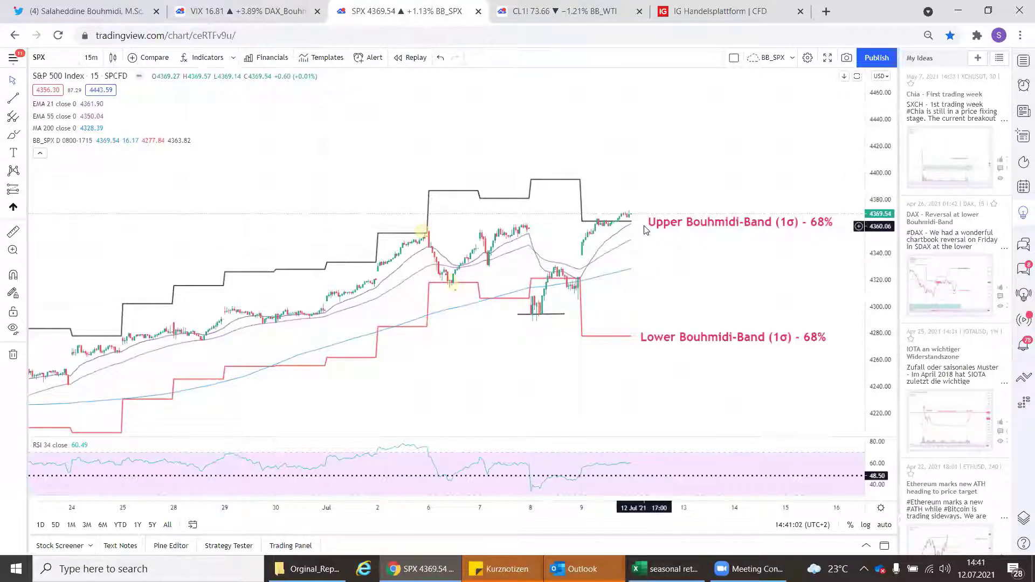
pyautogui.click(556, 9)
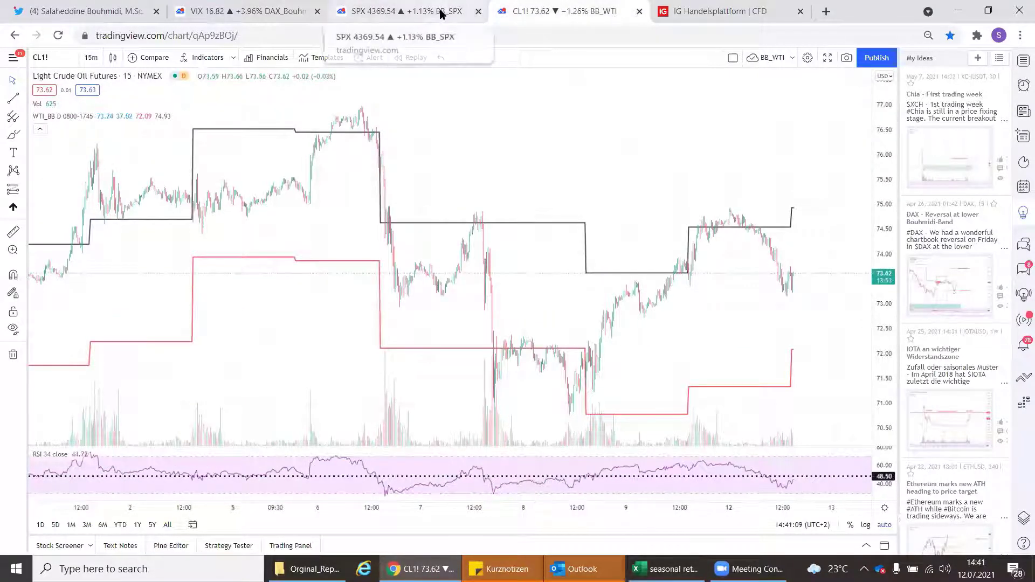
pyautogui.click(440, 13)
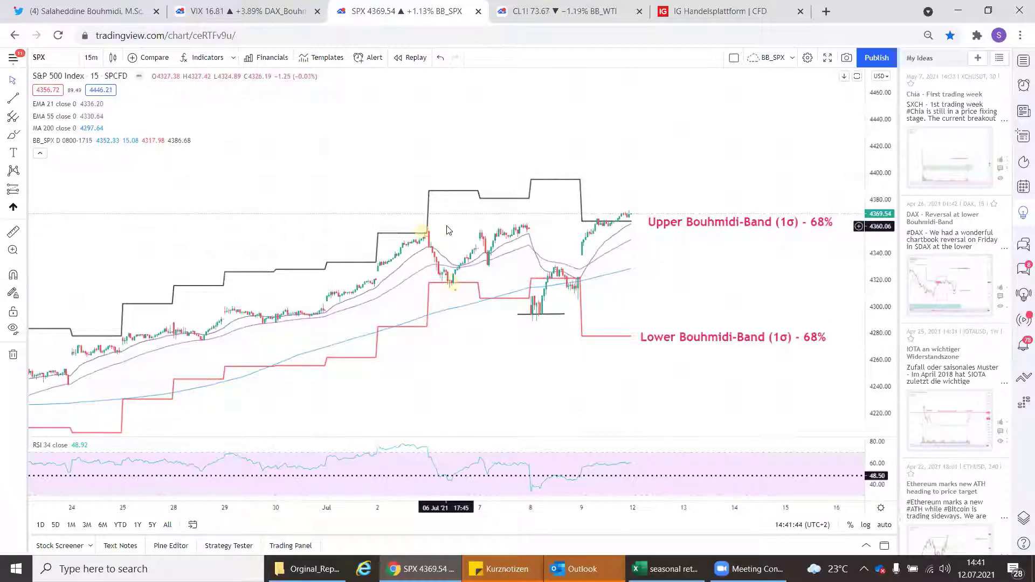
# - Zoom the SPX chart out a little so it starts from 22 June
pyautogui.scroll(-1, 437, 224)
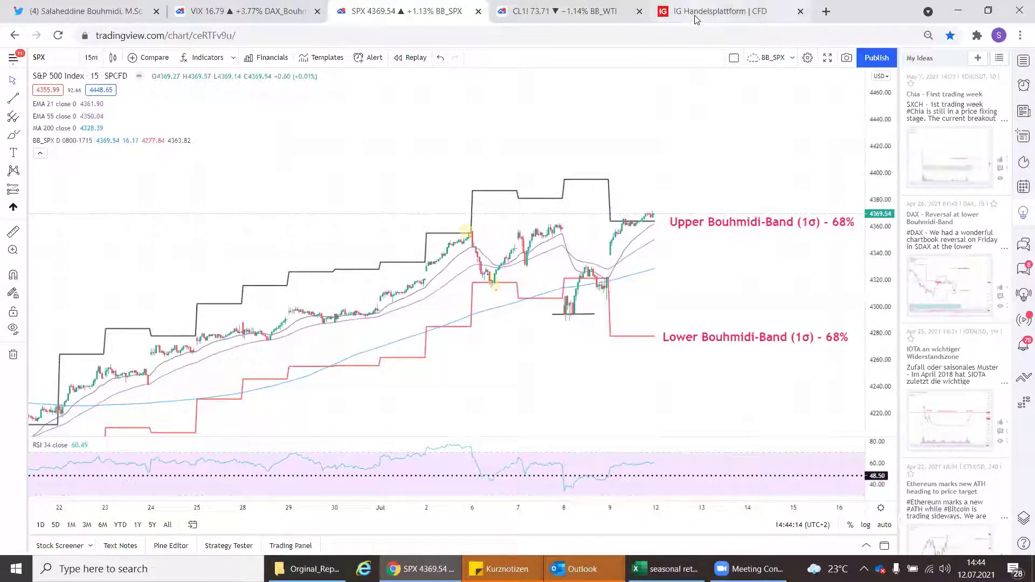
# - Check the CL1! crude oil chart, then show the FX instrument list on the IG platform
pyautogui.click(536, 14)
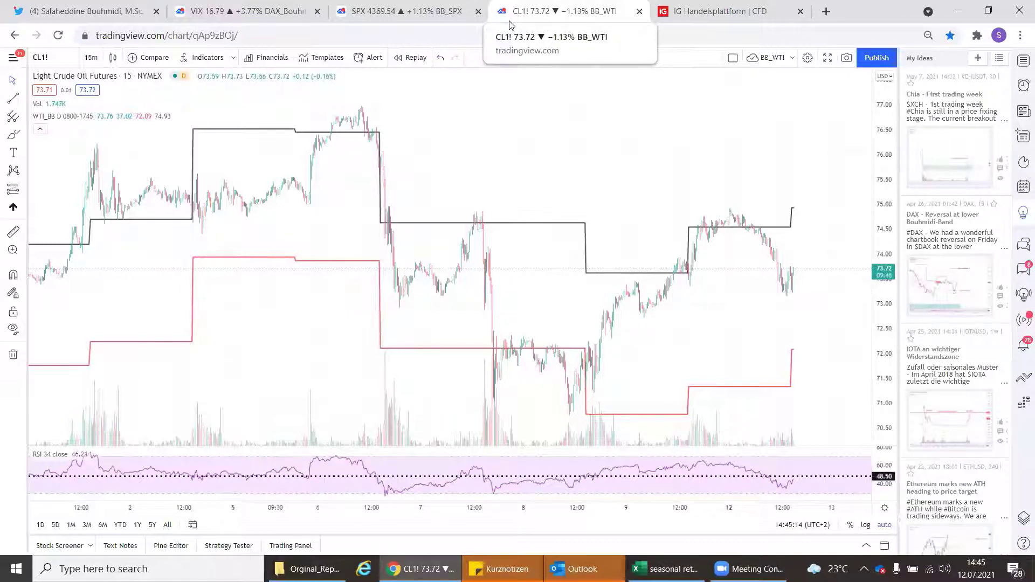
pyautogui.click(707, 12)
pyautogui.click(26, 138)
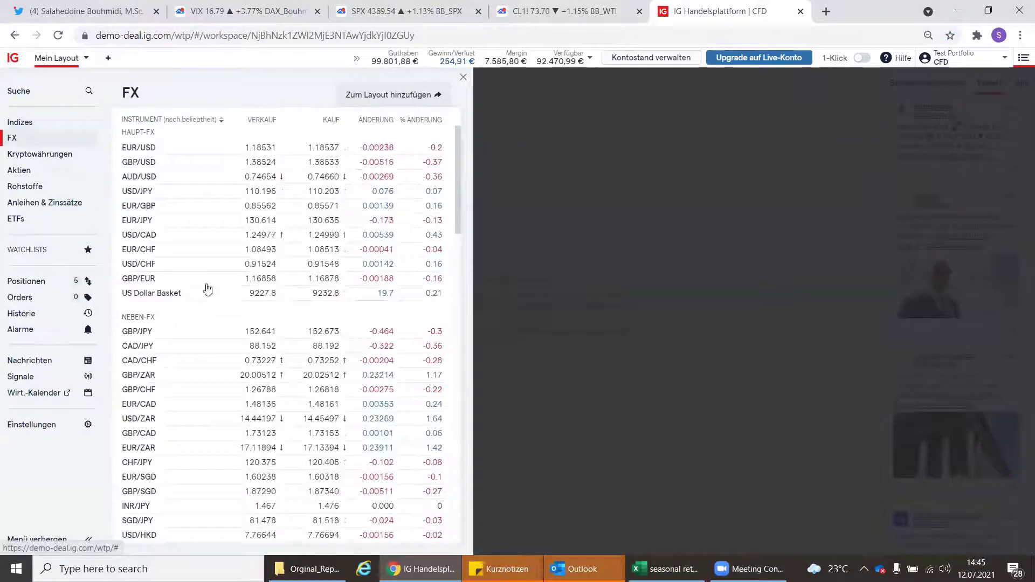
# - Open the EUR/CHF daily chart and switch it from EUR/CHF Mini to the standard EUR/CHF instrument
pyautogui.click(173, 250)
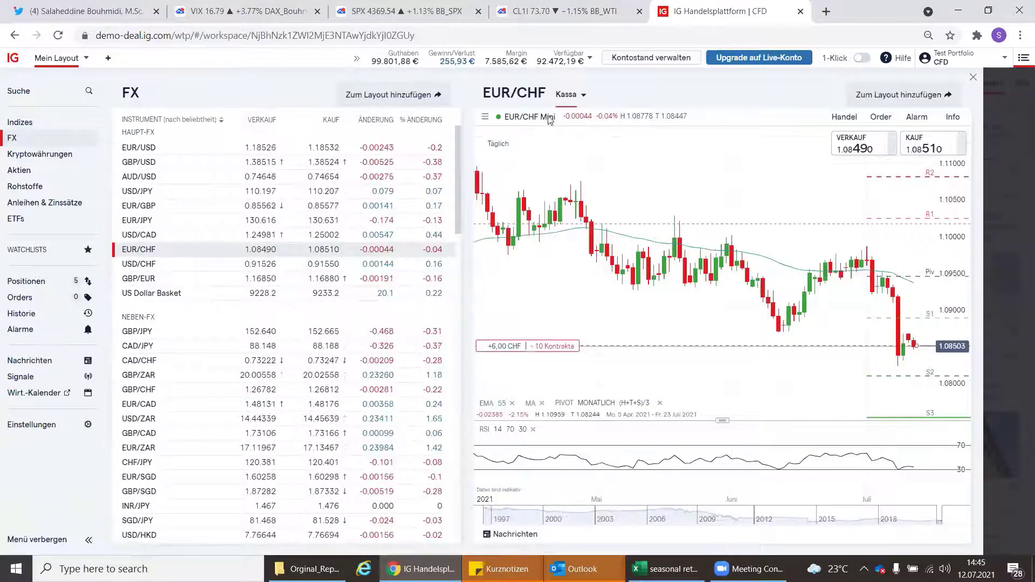
pyautogui.click(485, 119)
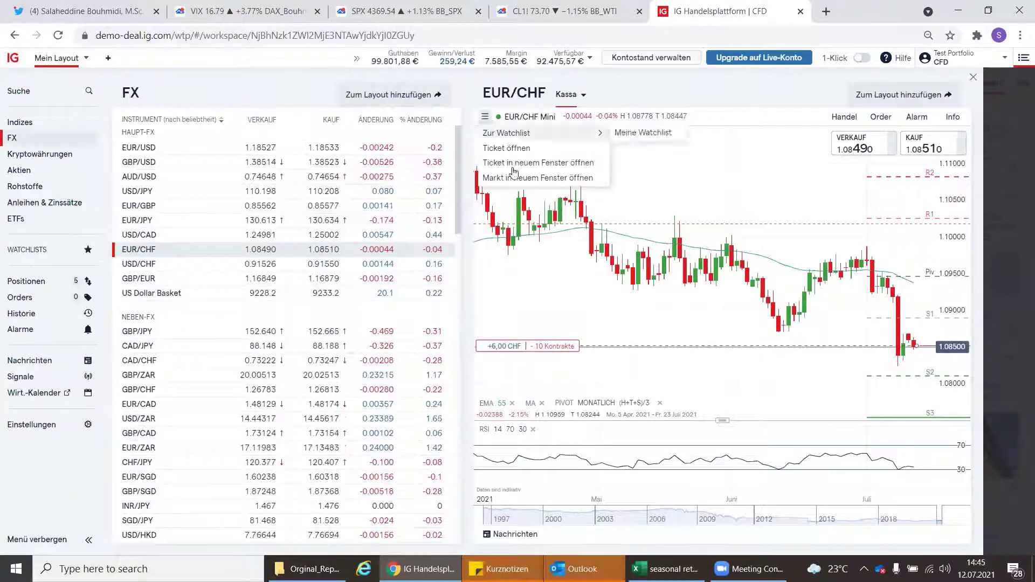
pyautogui.click(555, 116)
pyautogui.click(556, 117)
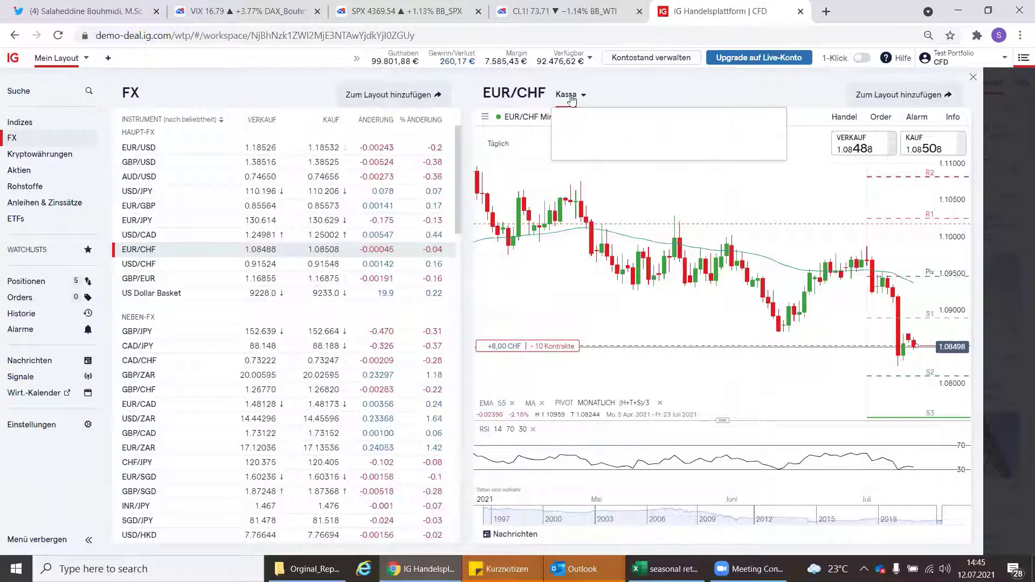
pyautogui.click(593, 153)
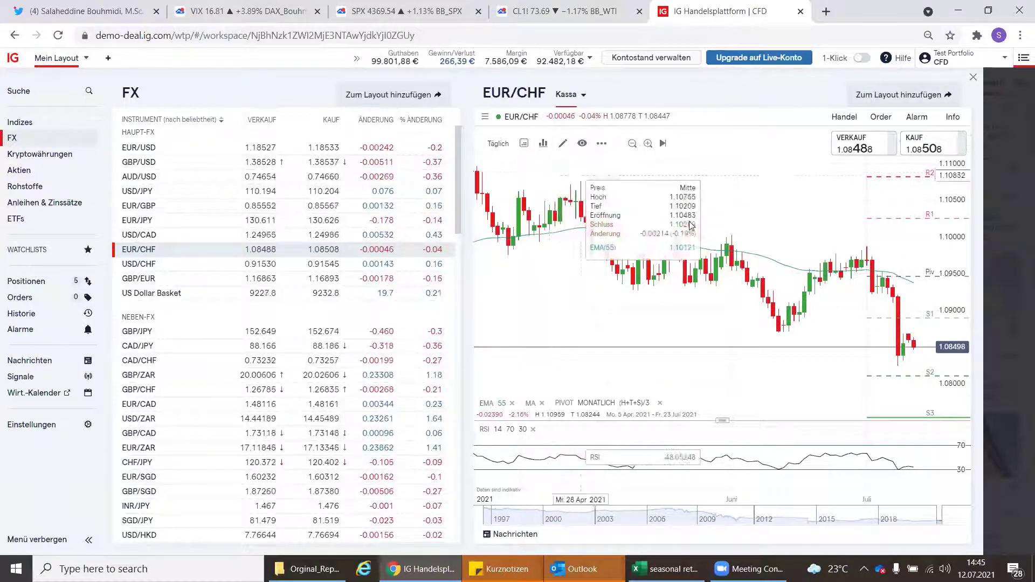
# - Zoom the EUR/CHF daily chart out to January–August and pan slightly toward recent dates
pyautogui.scroll(3, 765, 297)
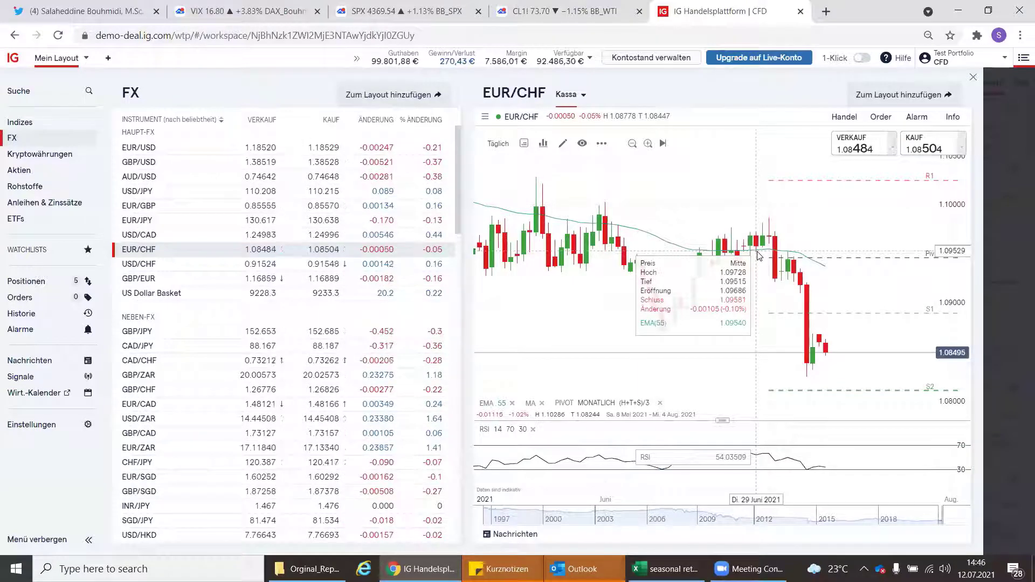
pyautogui.scroll(-5, 758, 255)
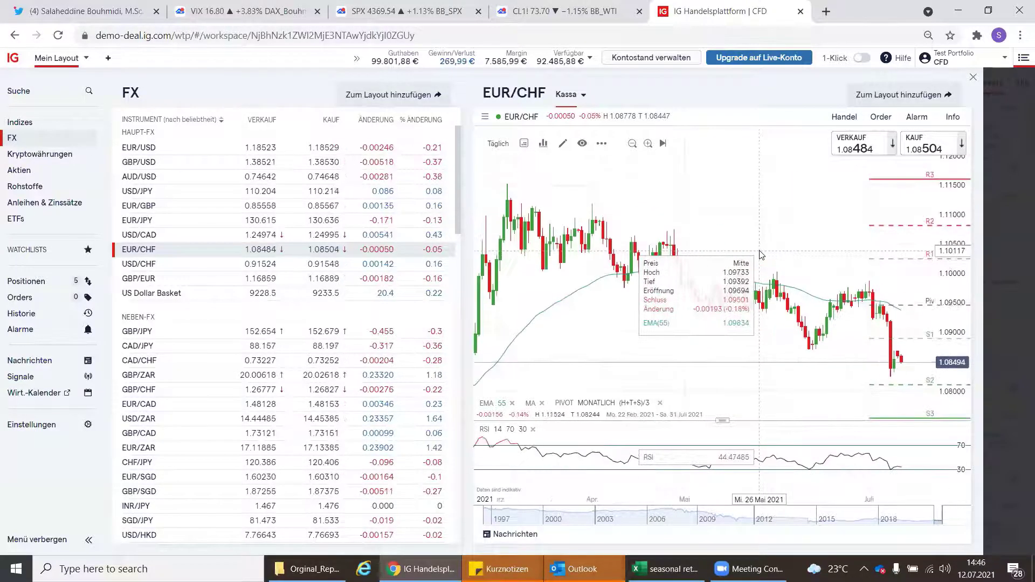
pyautogui.scroll(-3, 759, 255)
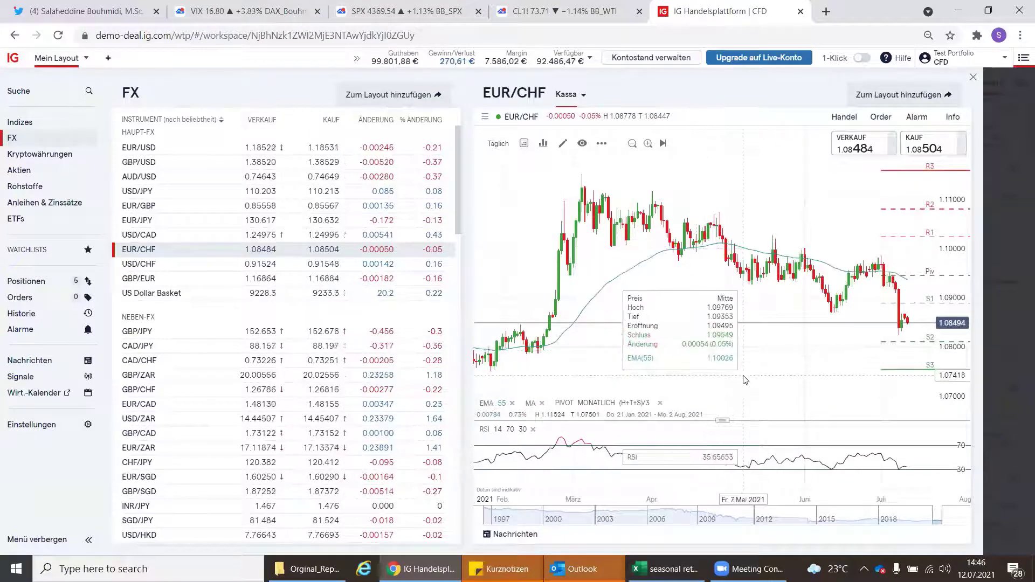
pyautogui.moveTo(738, 374); pyautogui.dragTo(725, 364)
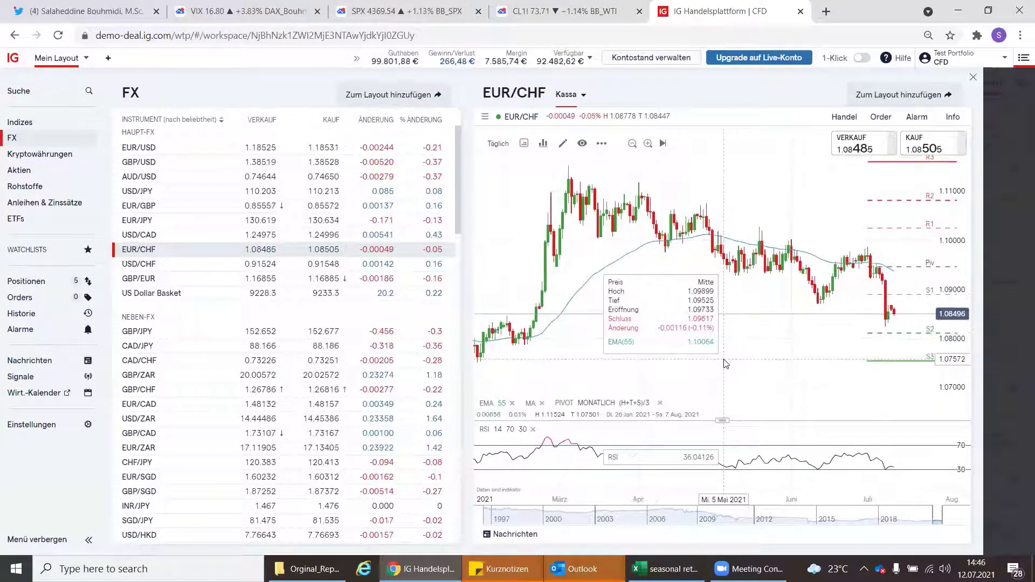
# - Draw a falling trend line from the March high across the later EUR/CHF highs
pyautogui.click(562, 143)
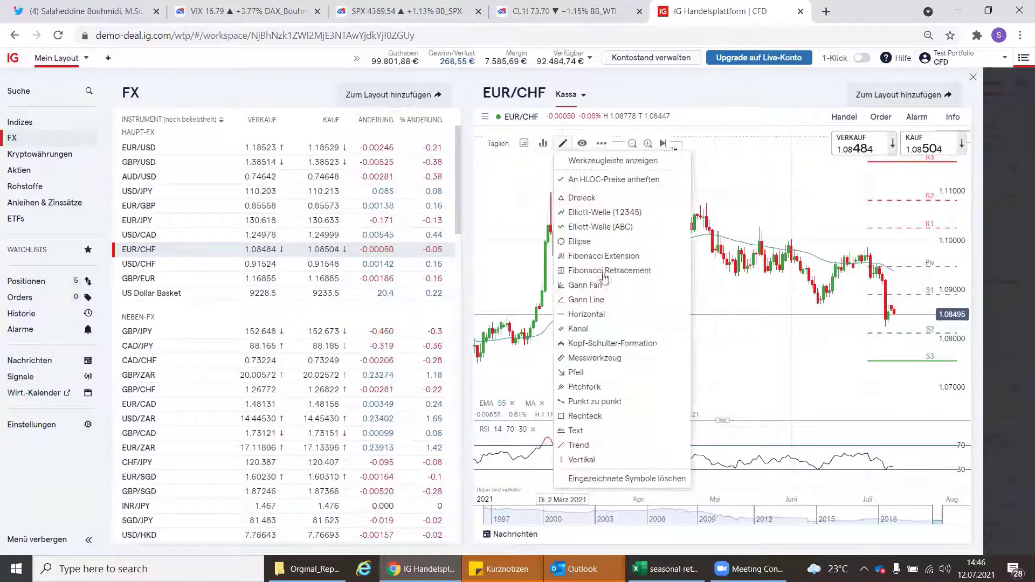
pyautogui.click(593, 401)
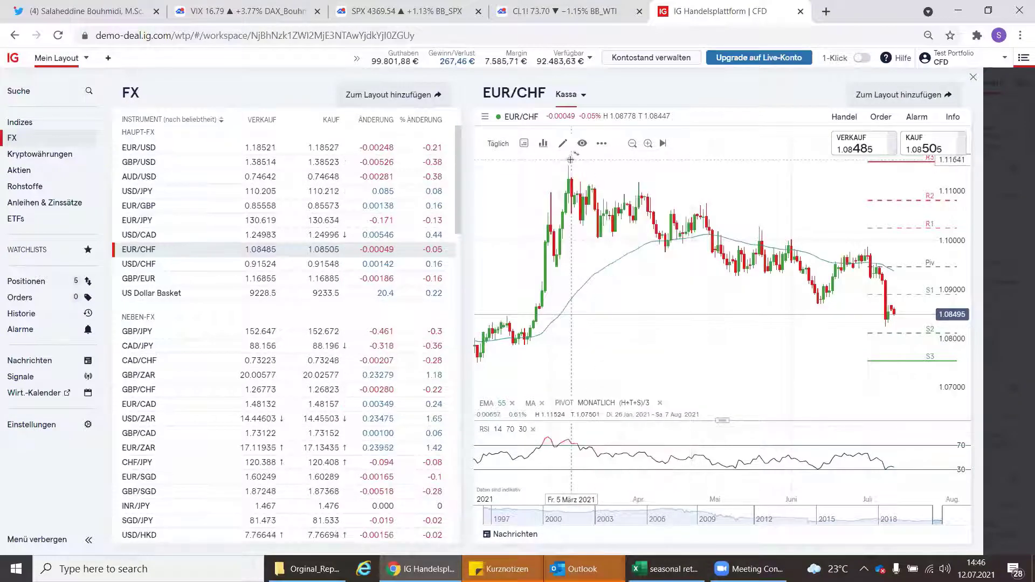
pyautogui.moveTo(571, 167); pyautogui.dragTo(939, 261)
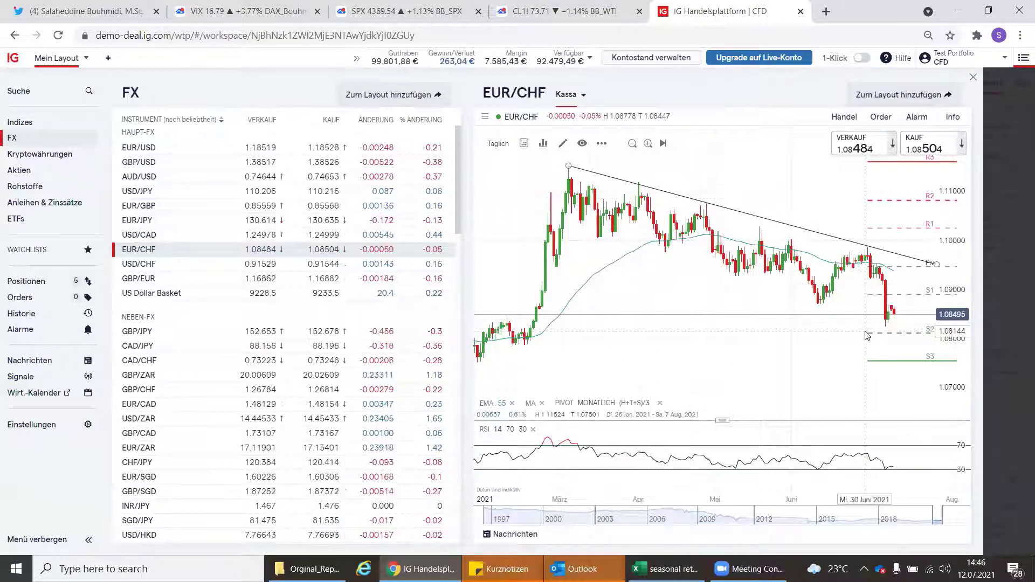
# - Add a horizontal line at about 1.0868 on the EUR/CHF chart
pyautogui.click(562, 142)
pyautogui.click(585, 299)
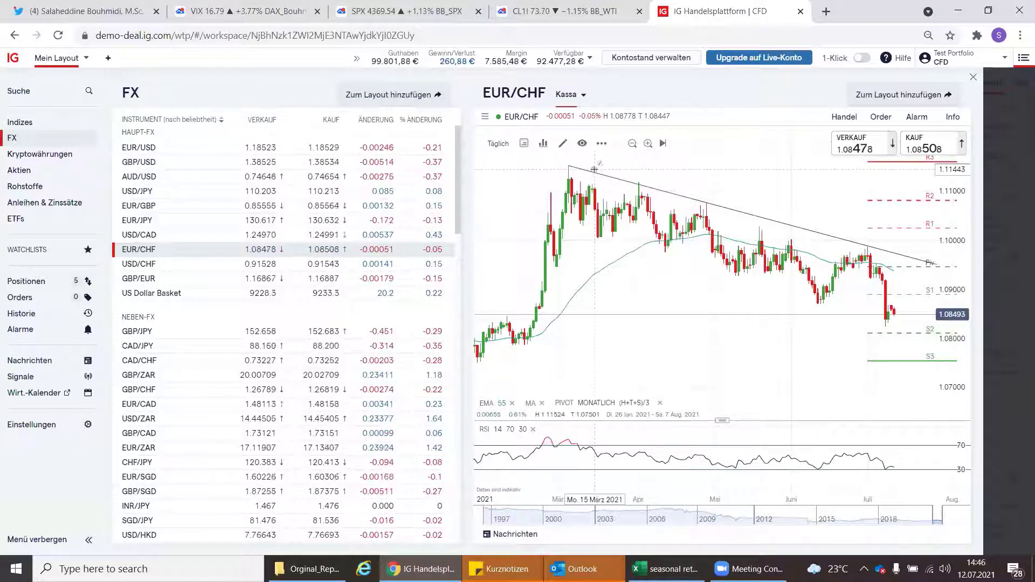
pyautogui.click(563, 142)
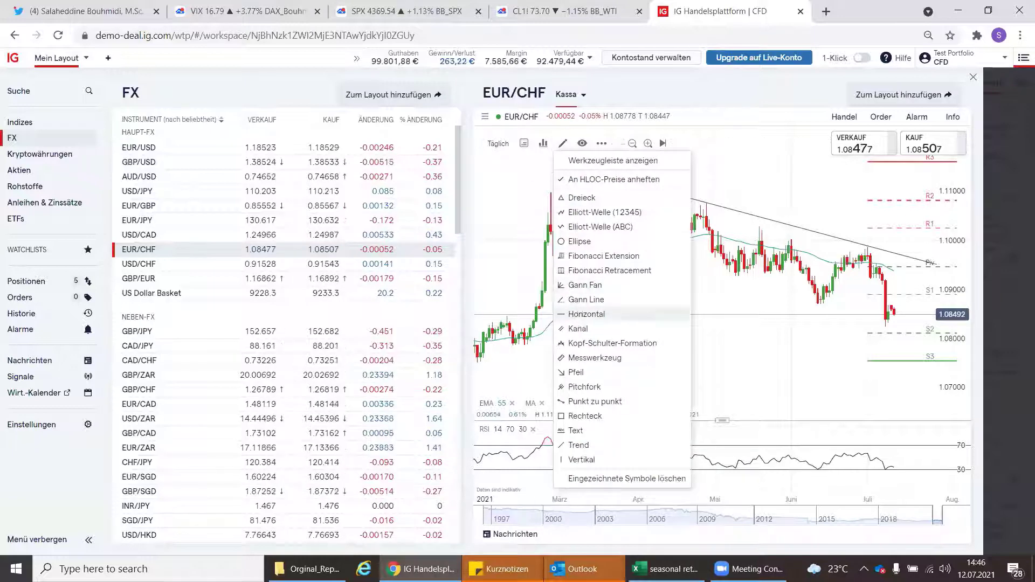
pyautogui.click(579, 316)
pyautogui.click(725, 305)
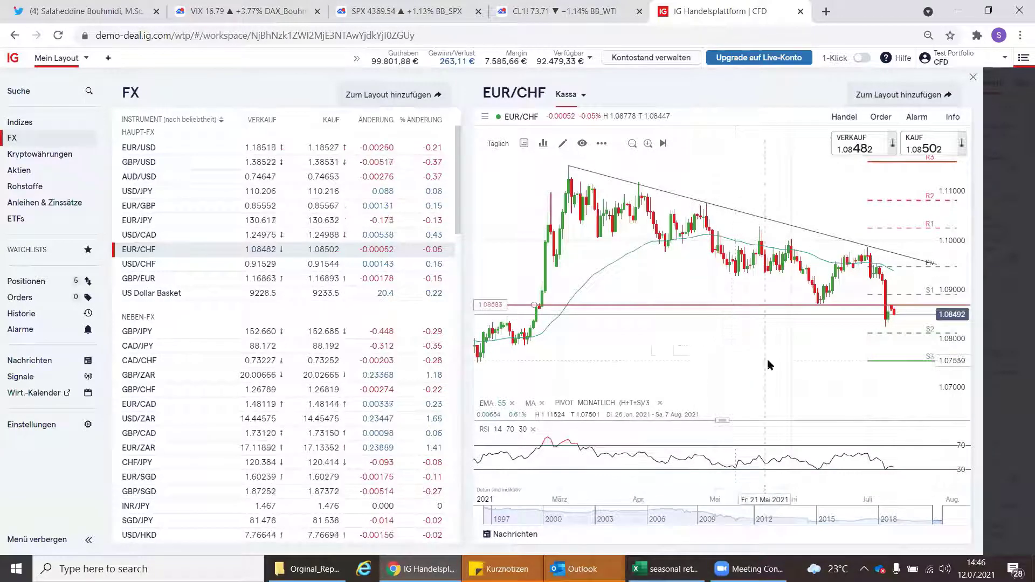
# - Frame the March high and draw a Punkt zu punkt line from it to below current price
pyautogui.moveTo(784, 354); pyautogui.dragTo(767, 348)
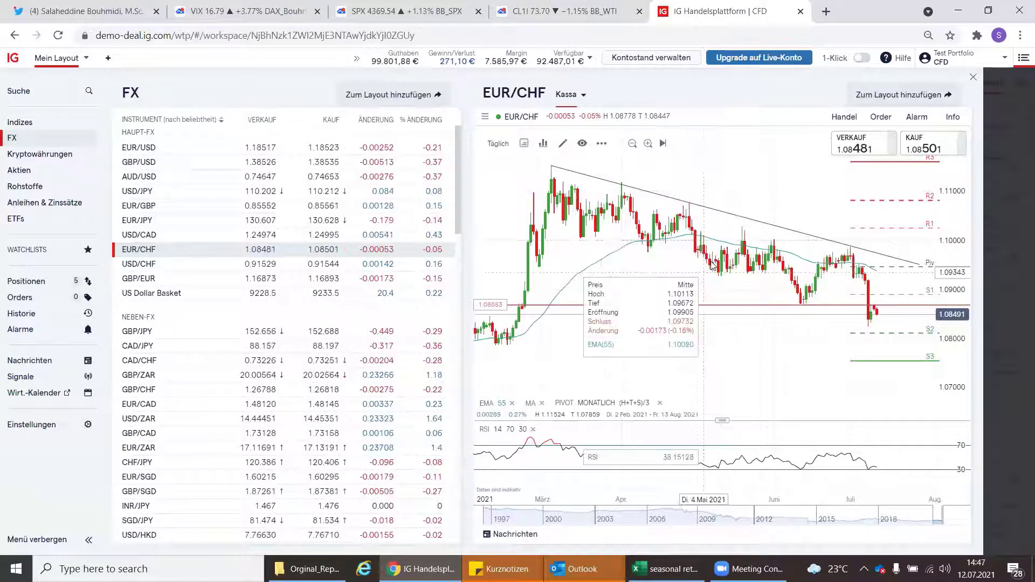
pyautogui.scroll(-1, 777, 332)
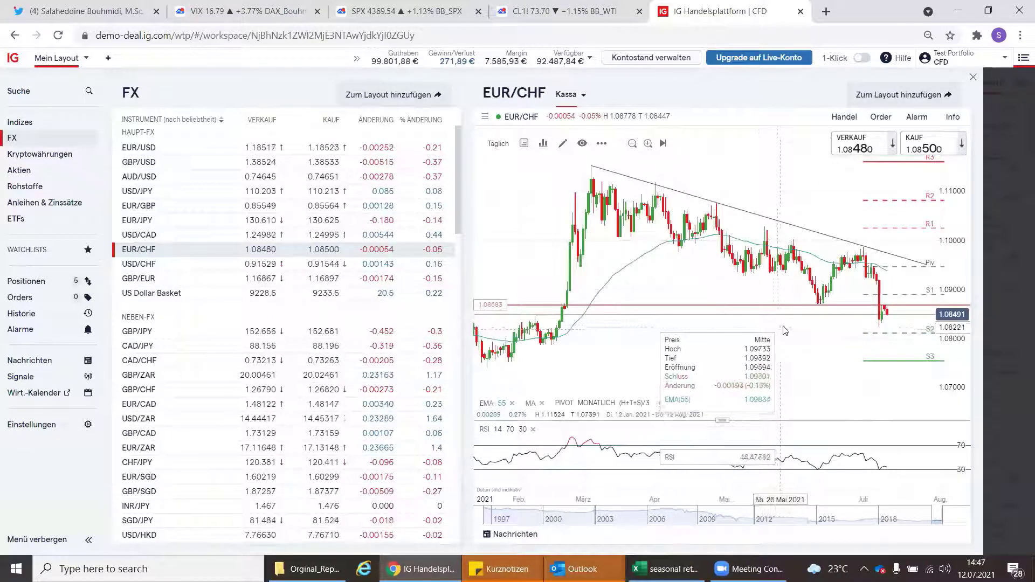
pyautogui.moveTo(777, 332); pyautogui.dragTo(743, 332)
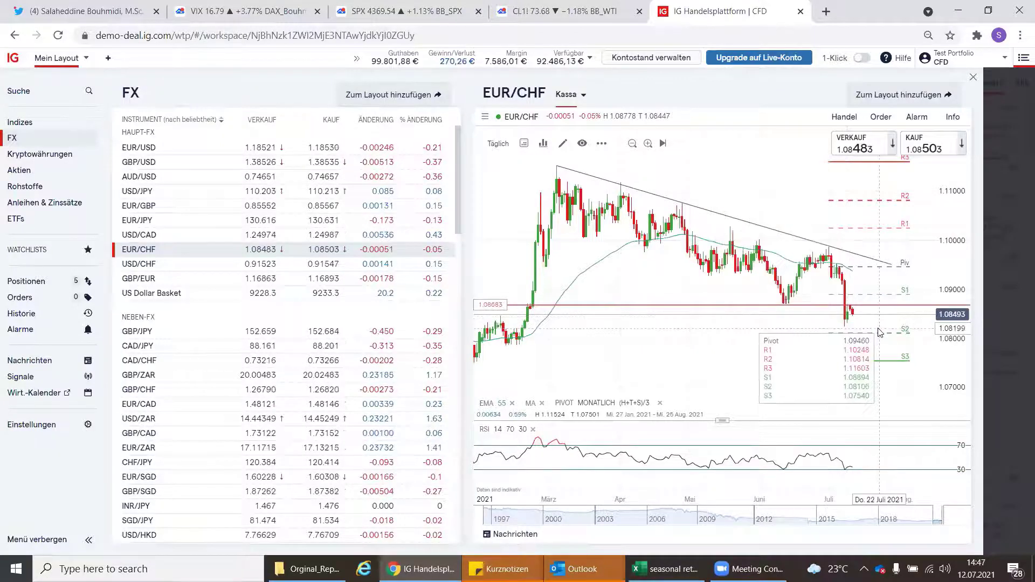
pyautogui.click(562, 143)
pyautogui.click(592, 402)
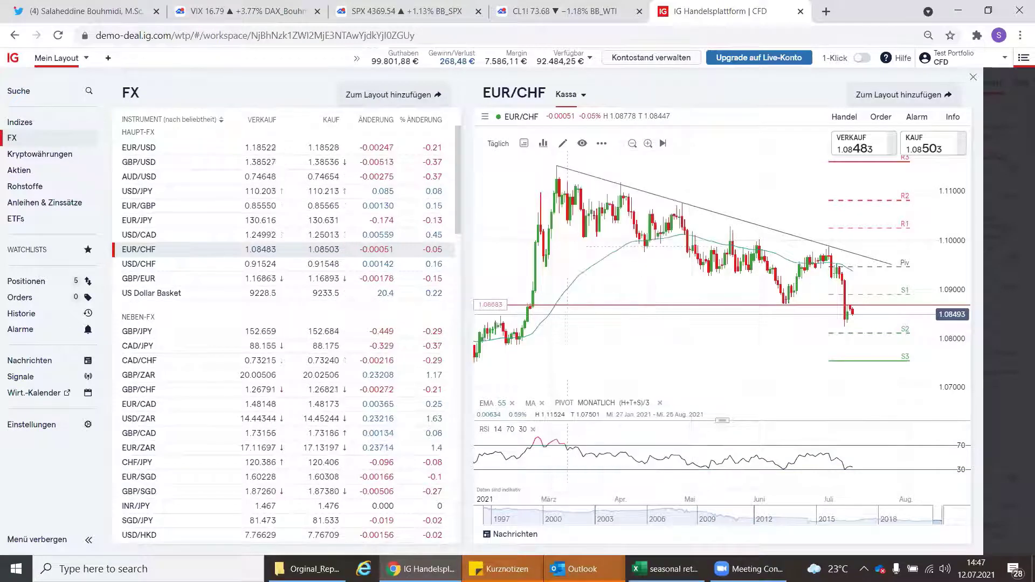
pyautogui.click(557, 167)
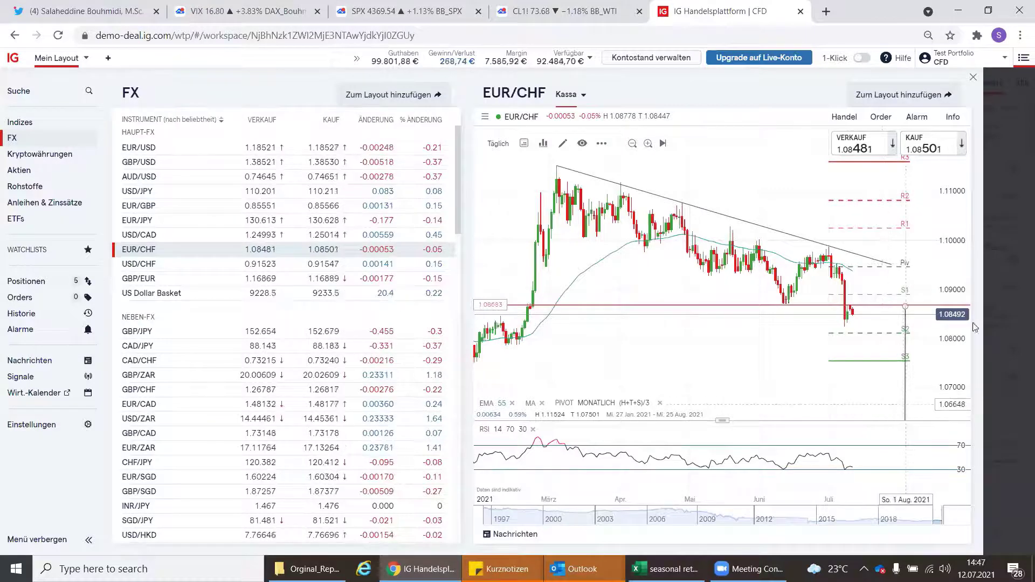
pyautogui.click(905, 389)
# - Zoom and pan the EUR/CHF chart to show the recent July candles
pyautogui.scroll(-2, 949, 283)
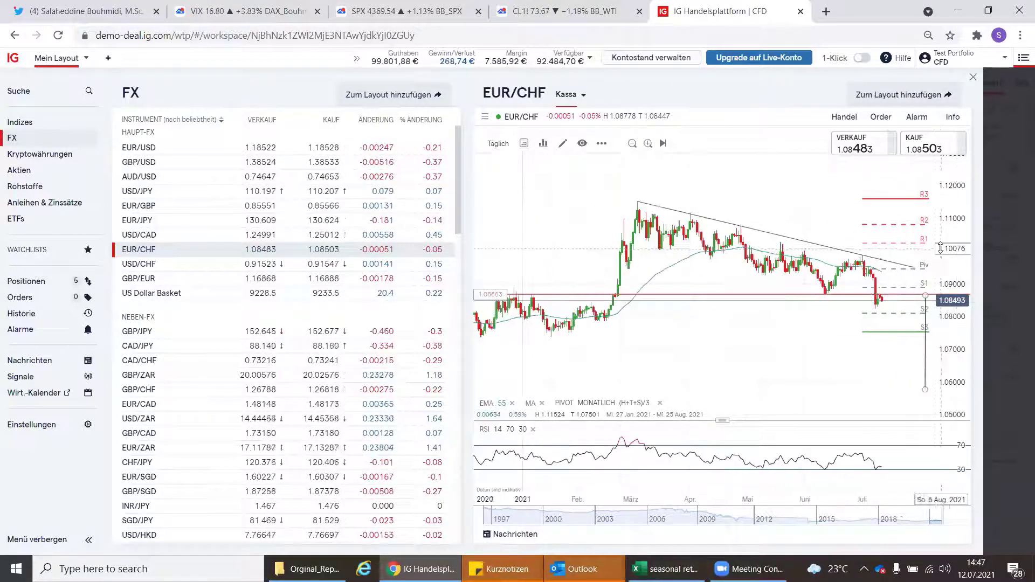
pyautogui.scroll(-3, 787, 358)
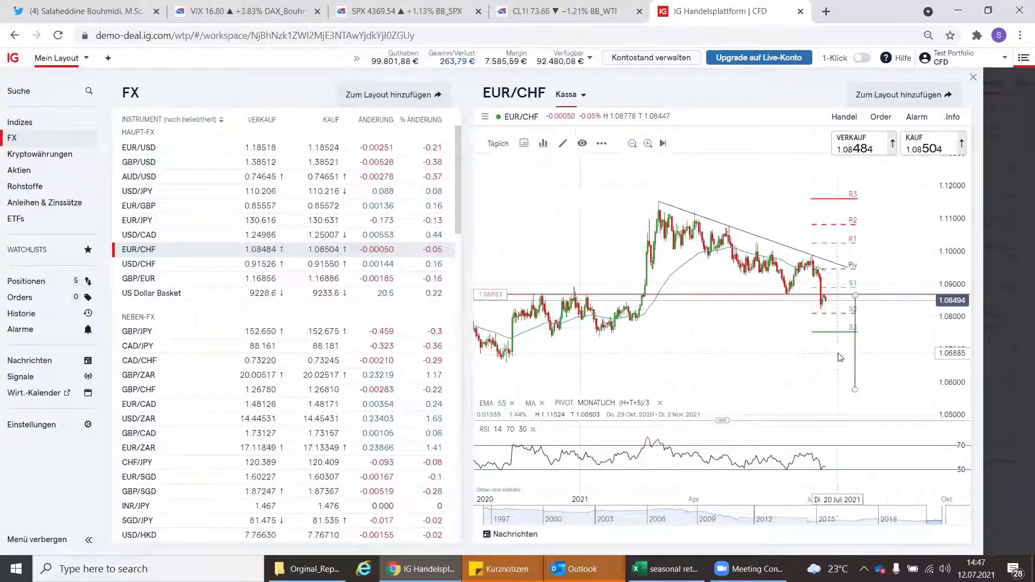
pyautogui.moveTo(816, 362); pyautogui.dragTo(840, 350)
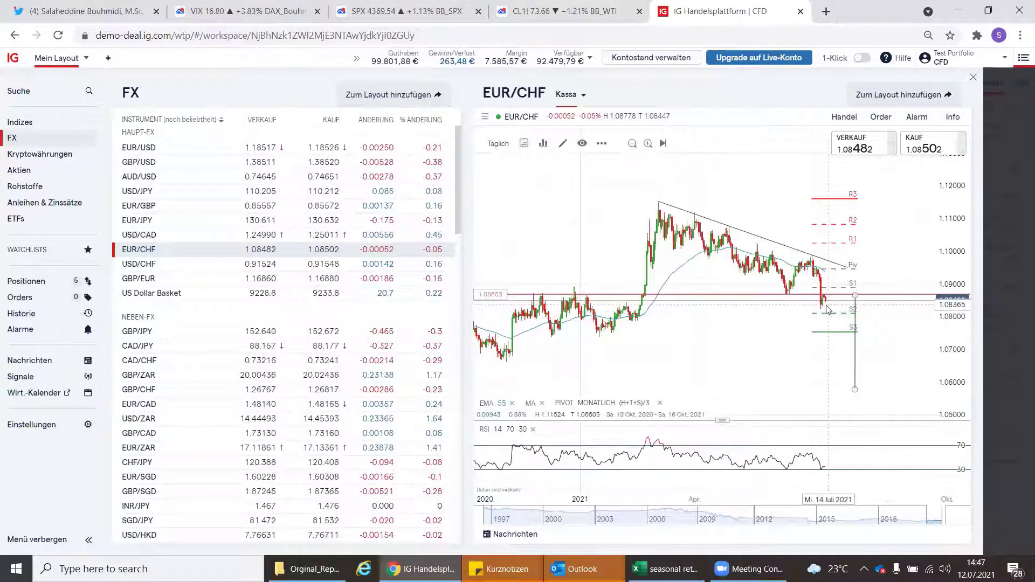
pyautogui.scroll(2, 873, 285)
pyautogui.scroll(3, 792, 350)
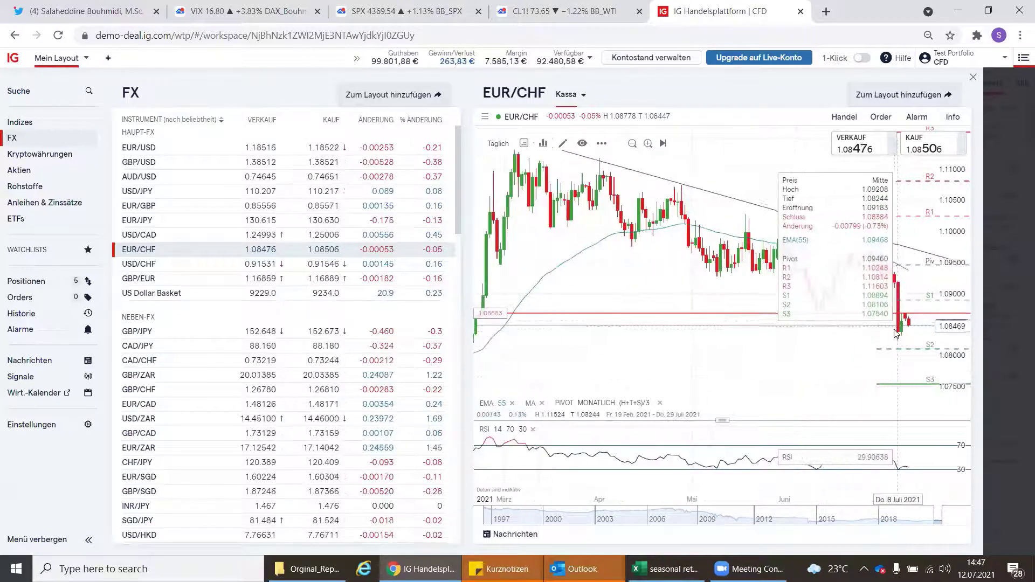
pyautogui.moveTo(803, 354); pyautogui.dragTo(735, 351)
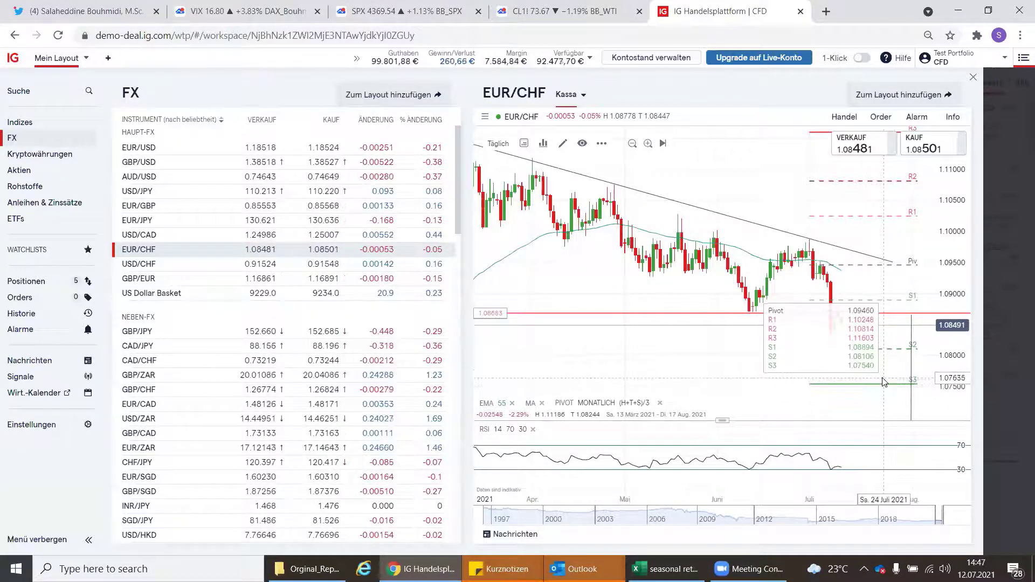
# - Switch to the daily US Dollar Basket chart and zoom out to show history back to 2020
pyautogui.click(170, 300)
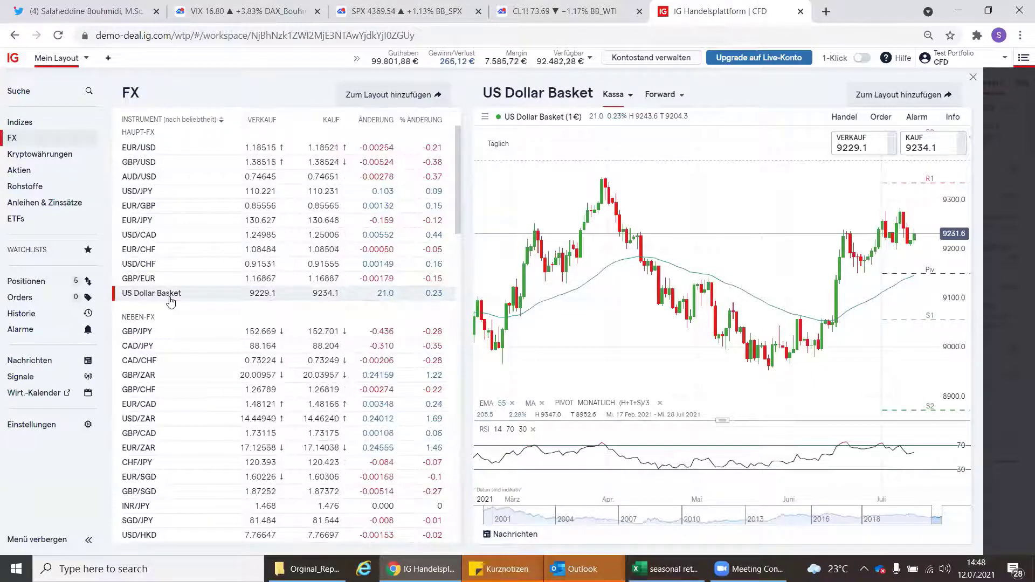
pyautogui.scroll(-3, 722, 320)
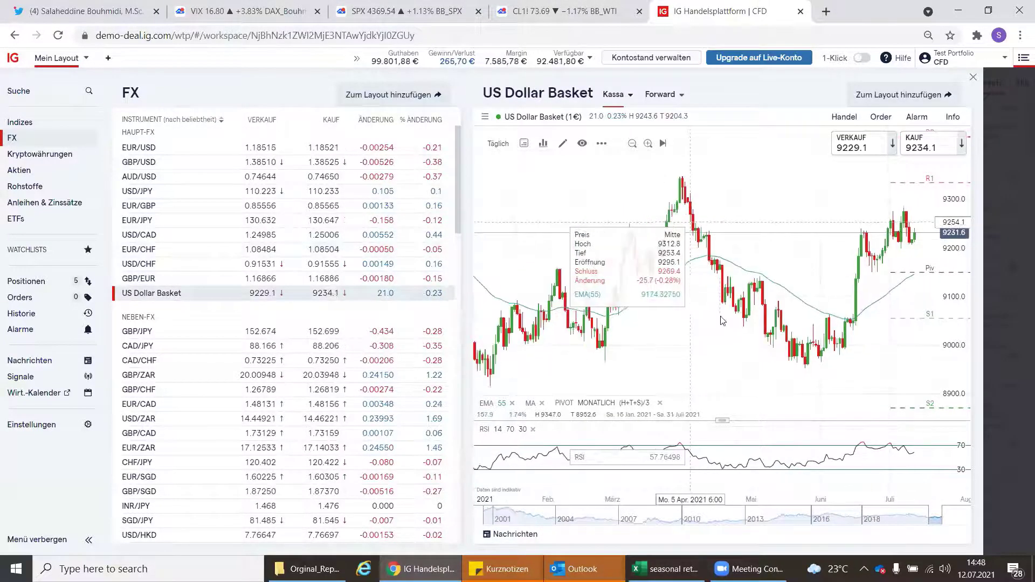
pyautogui.scroll(-5, 721, 320)
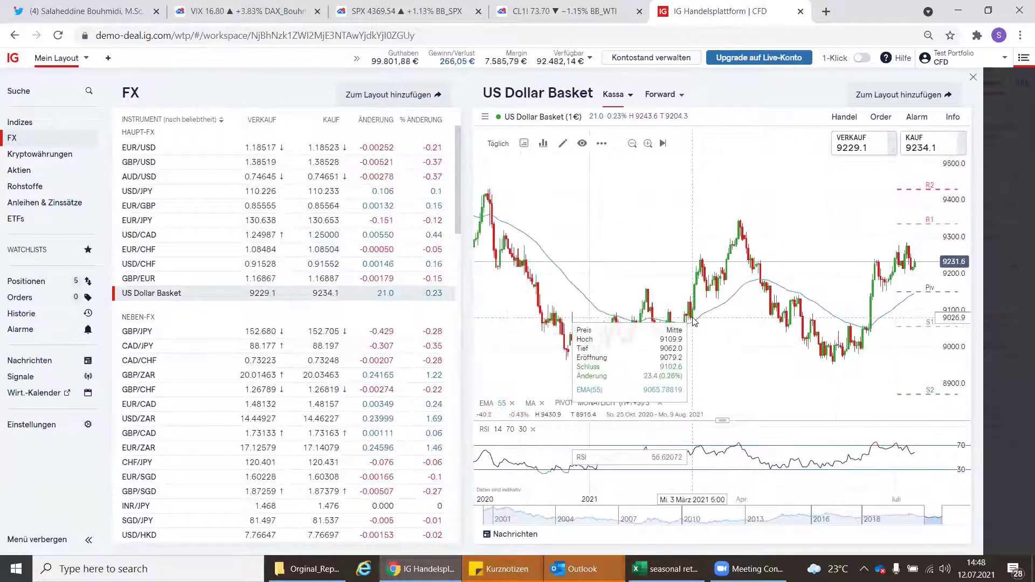
pyautogui.scroll(-2, 694, 321)
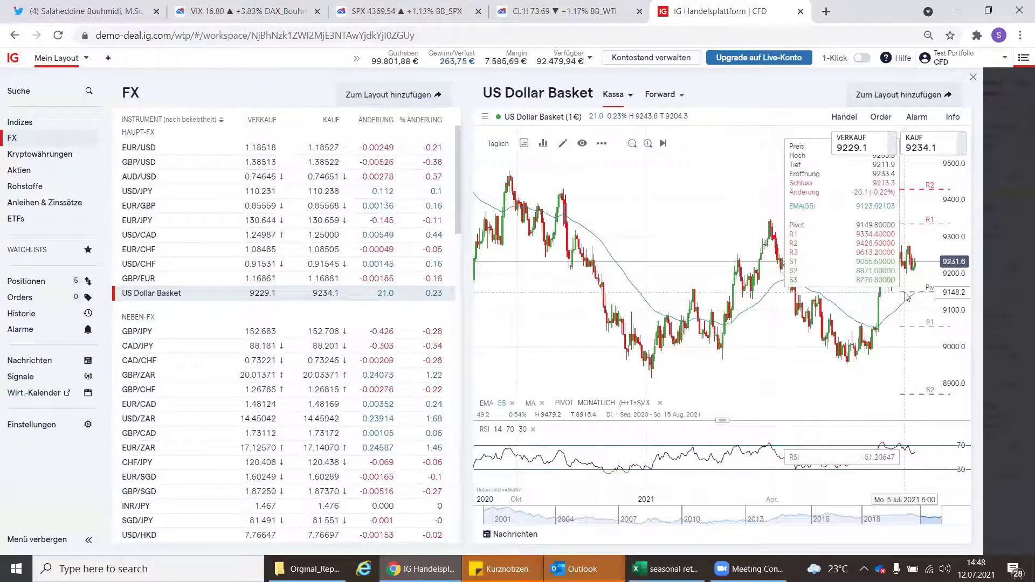
pyautogui.moveTo(863, 294); pyautogui.dragTo(742, 293)
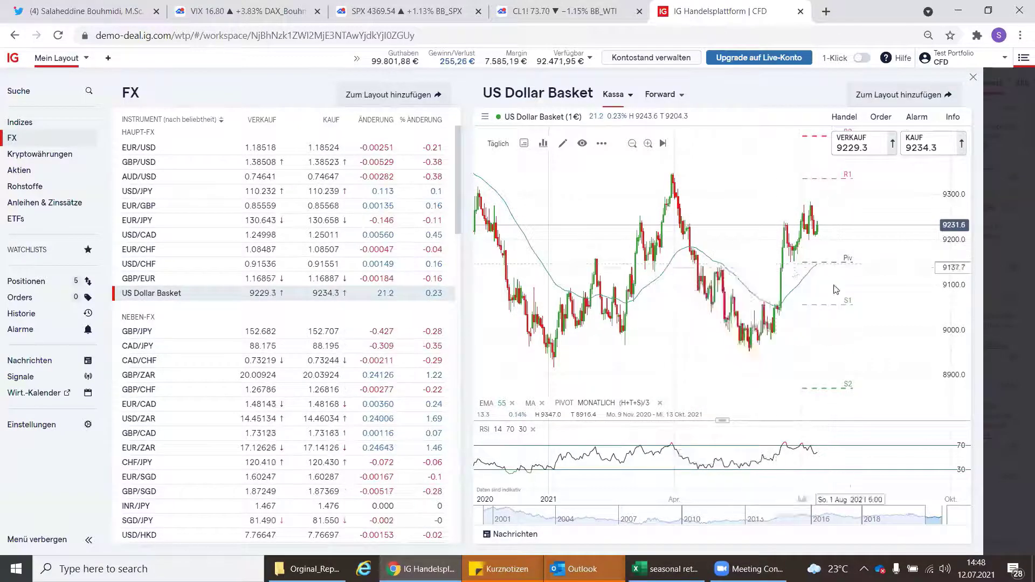
# - Draw an ellipse around the Pv pivot line below the latest US Dollar Basket candles
pyautogui.click(562, 143)
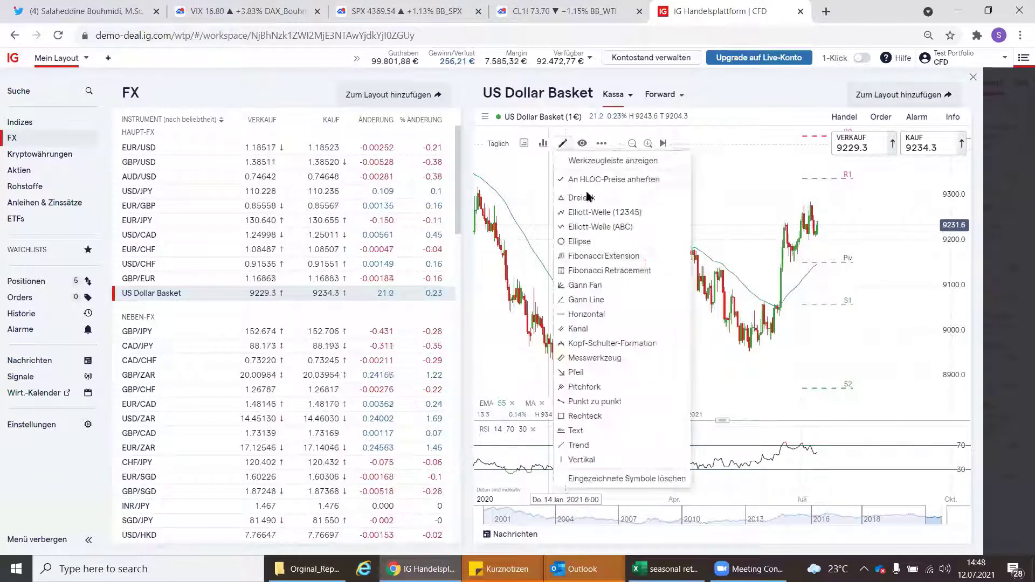
pyautogui.click(579, 240)
pyautogui.click(817, 257)
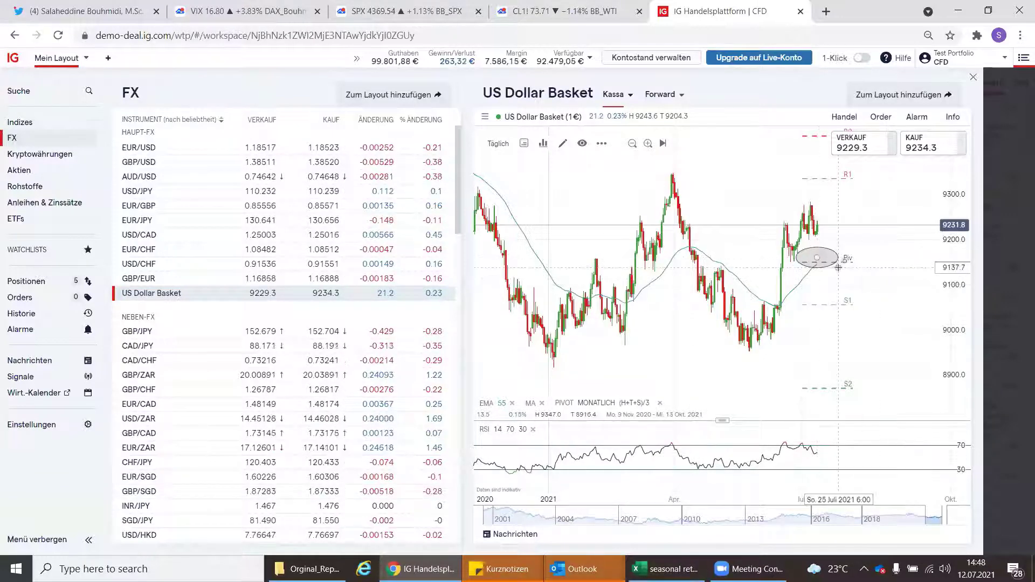
pyautogui.moveTo(838, 266); pyautogui.dragTo(841, 266)
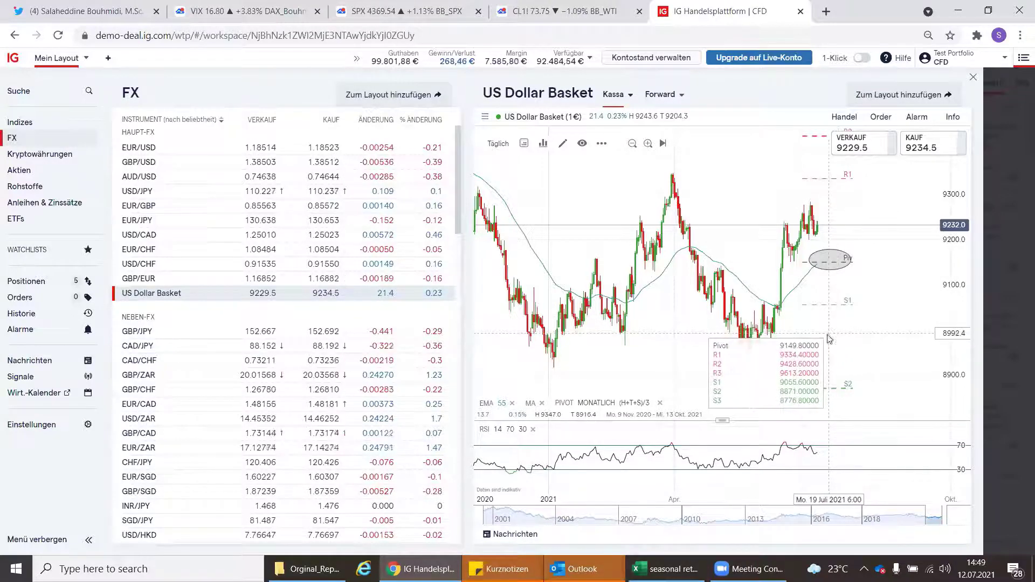
pyautogui.click(214, 20)
# - Close the enlarged crude-oil seasonality photo and scroll back to the top of the Twitter profile
pyautogui.click(129, 18)
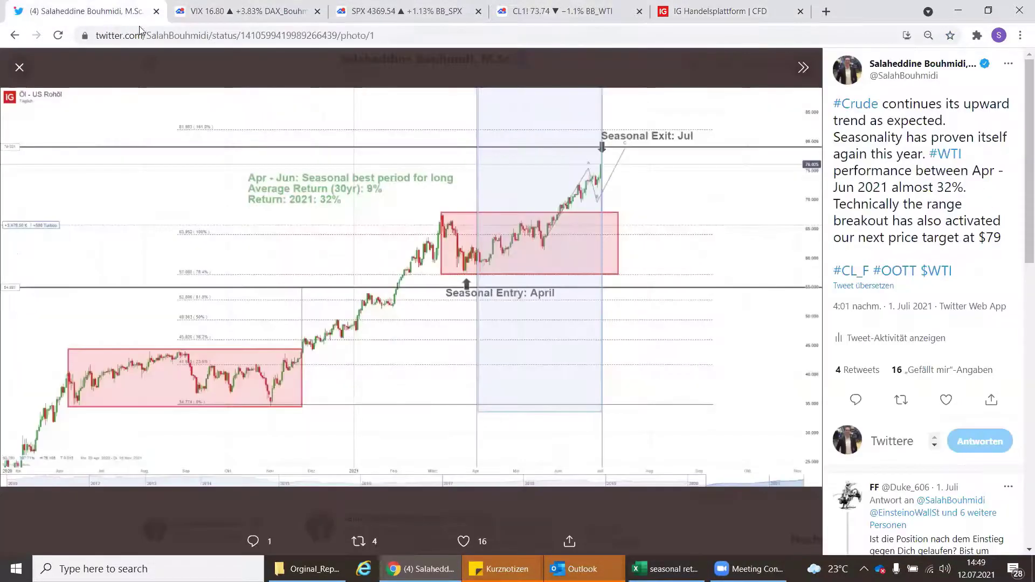
pyautogui.click(20, 67)
pyautogui.scroll(20, 181, 186)
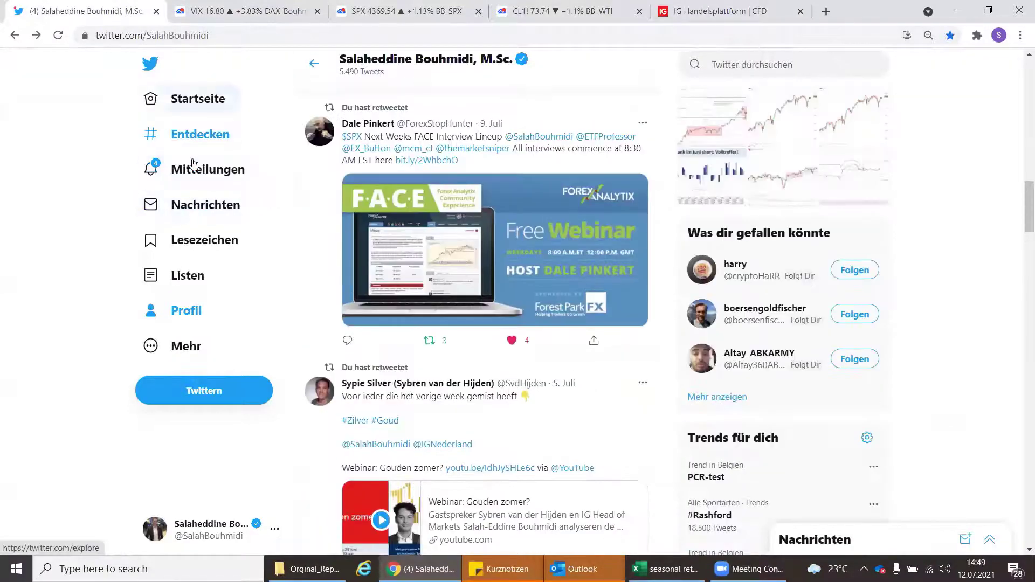
pyautogui.scroll(6, 221, 142)
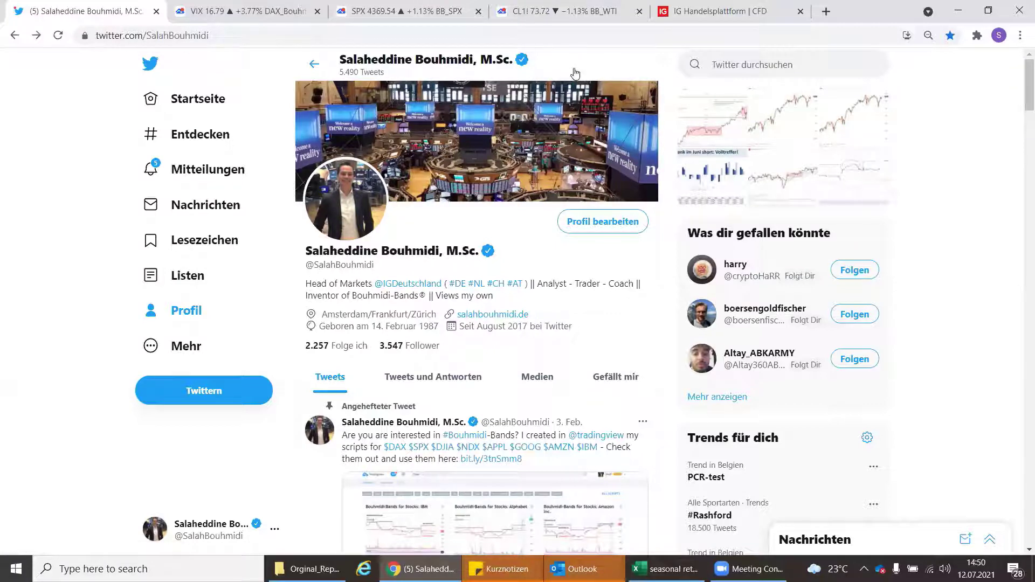
# - Switch to the TradingView SPX 15-minute chart with the Bouhmidi bands
pyautogui.click(350, 12)
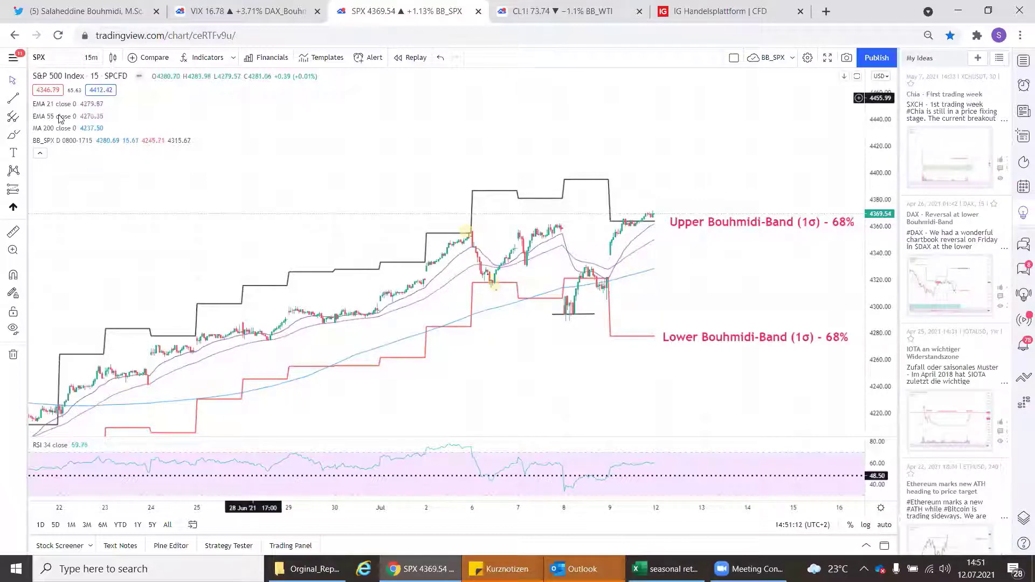
# - Measure down from the latest SPX price, then zoom out to show price back to mid-June
pyautogui.keyDown('shift'); pyautogui.click(658, 214); pyautogui.keyUp('shift')
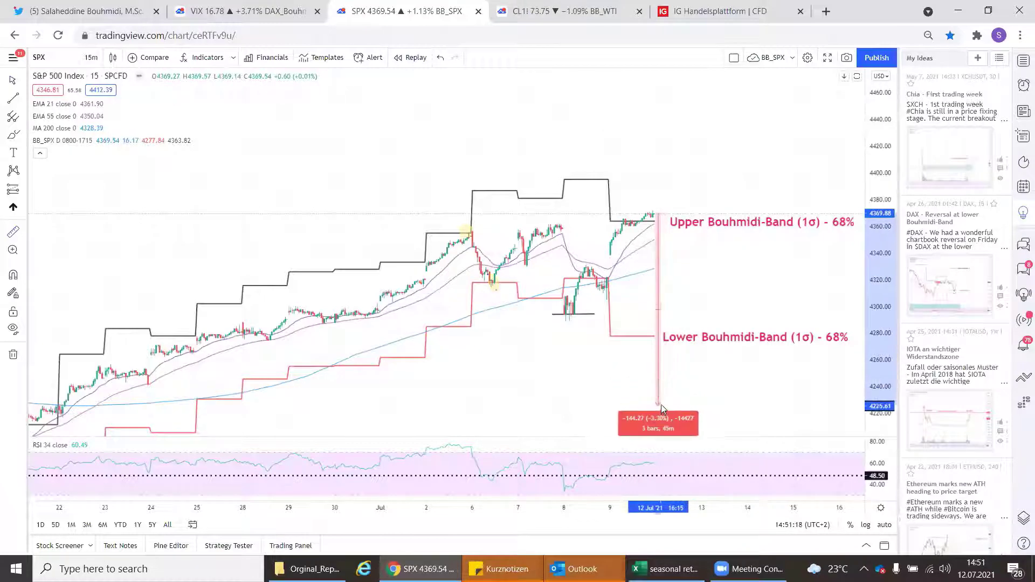
pyautogui.scroll(-3, 661, 408)
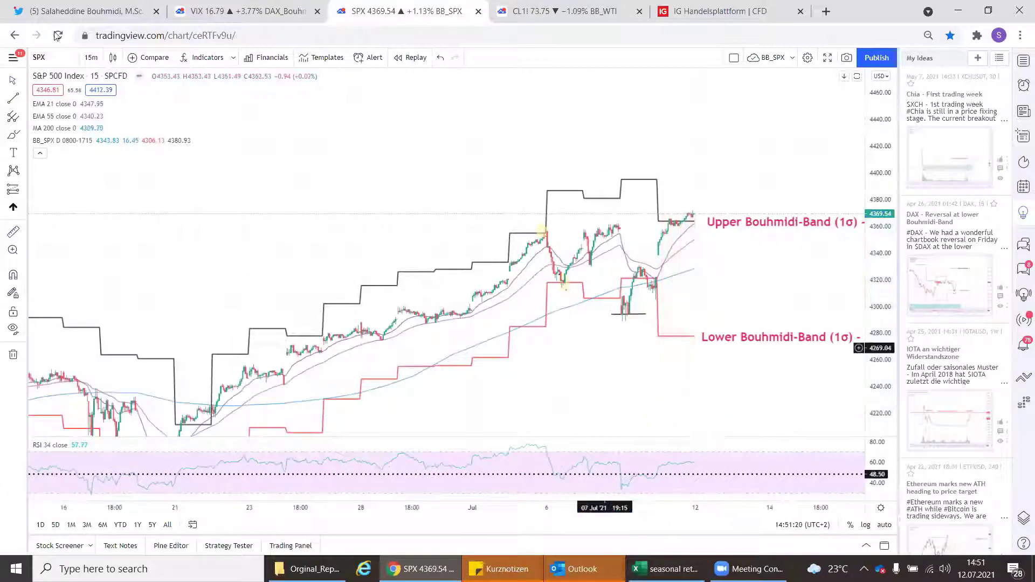
pyautogui.hscroll(-2, 753, 199)
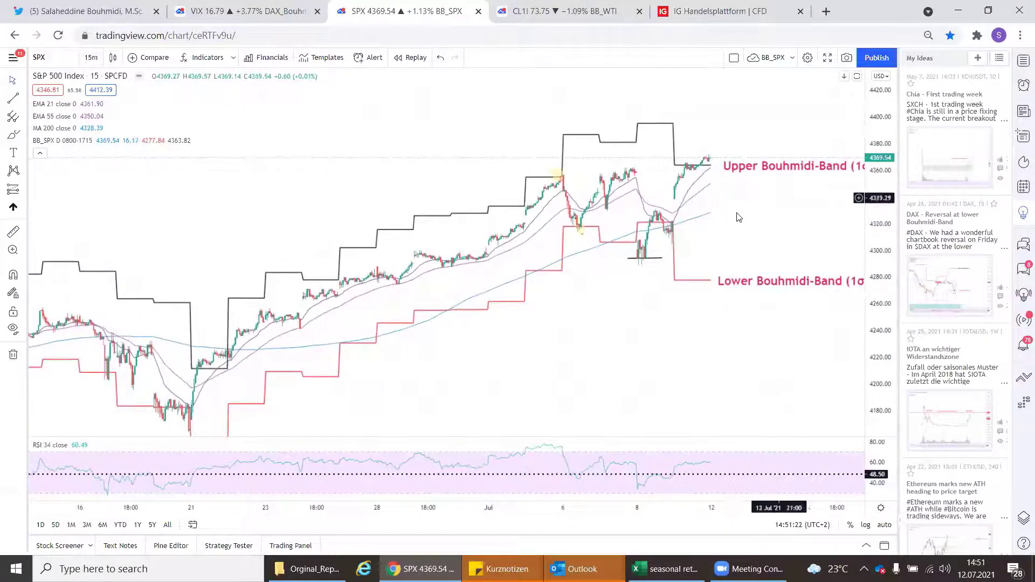
pyautogui.hscroll(3, 738, 217)
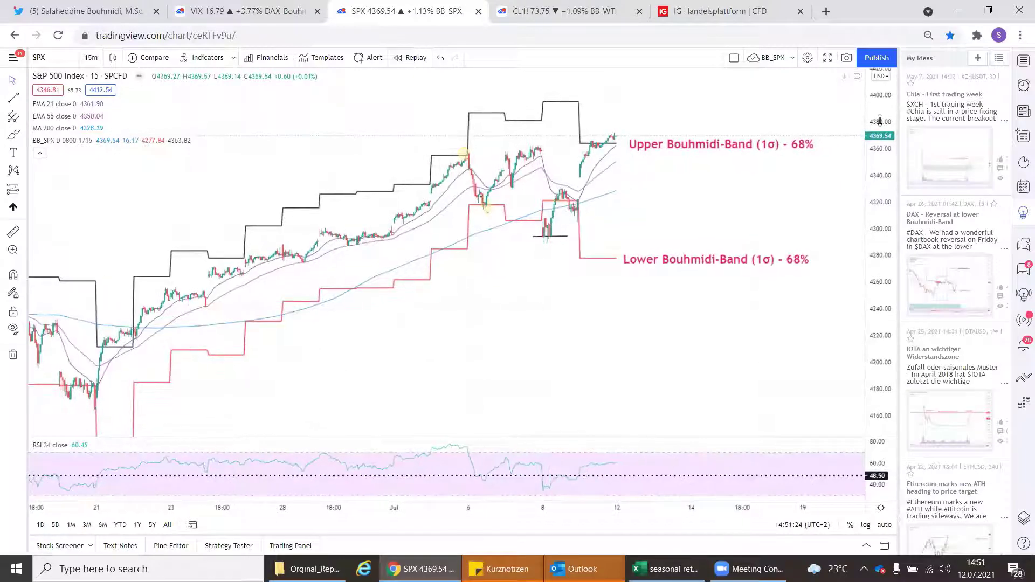
pyautogui.scroll(-2, 805, 188)
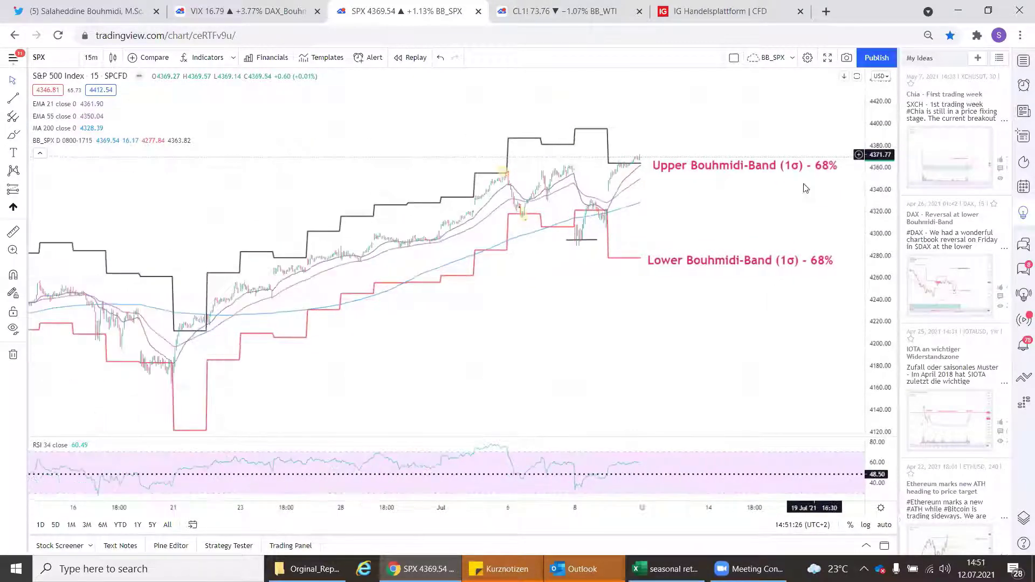